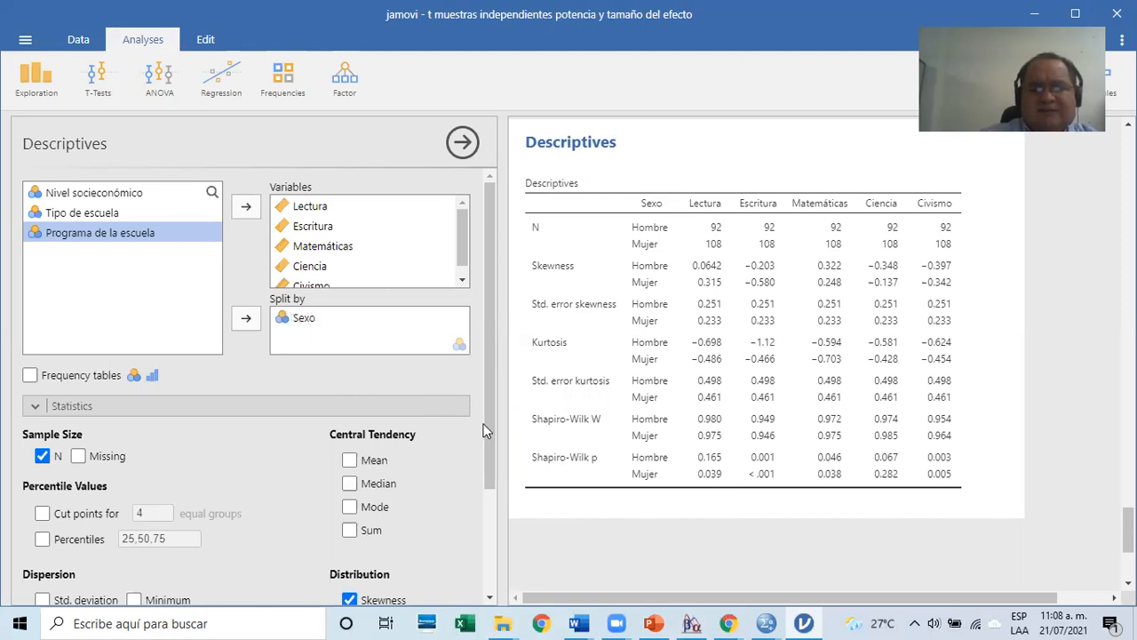
scroll(494, 511, "down", 2)
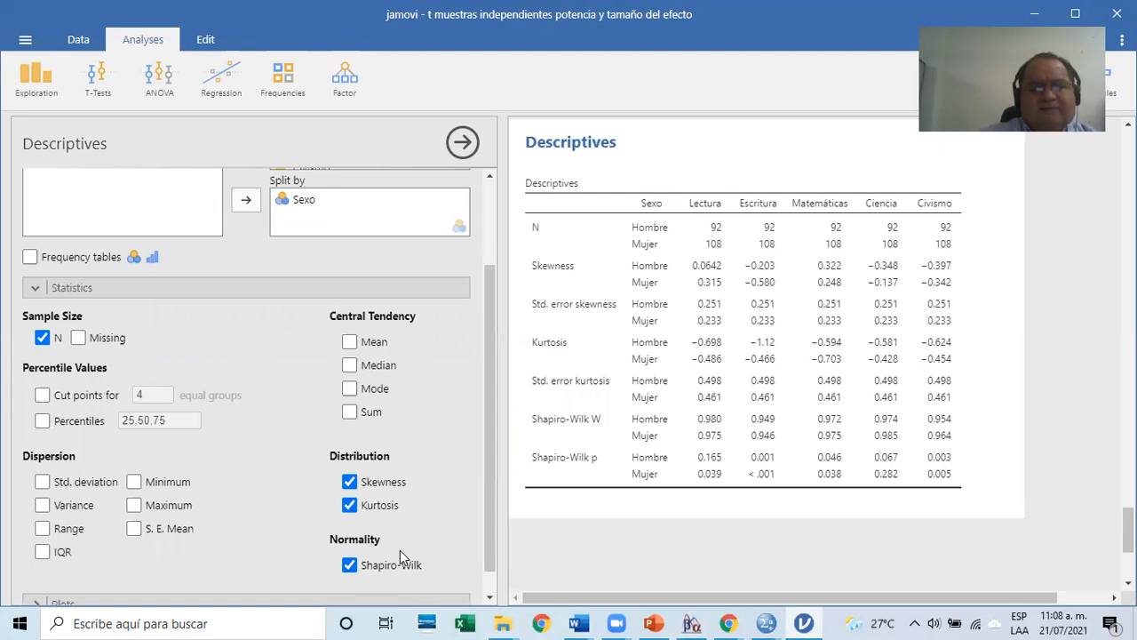
scroll(488, 515, "down", 1)
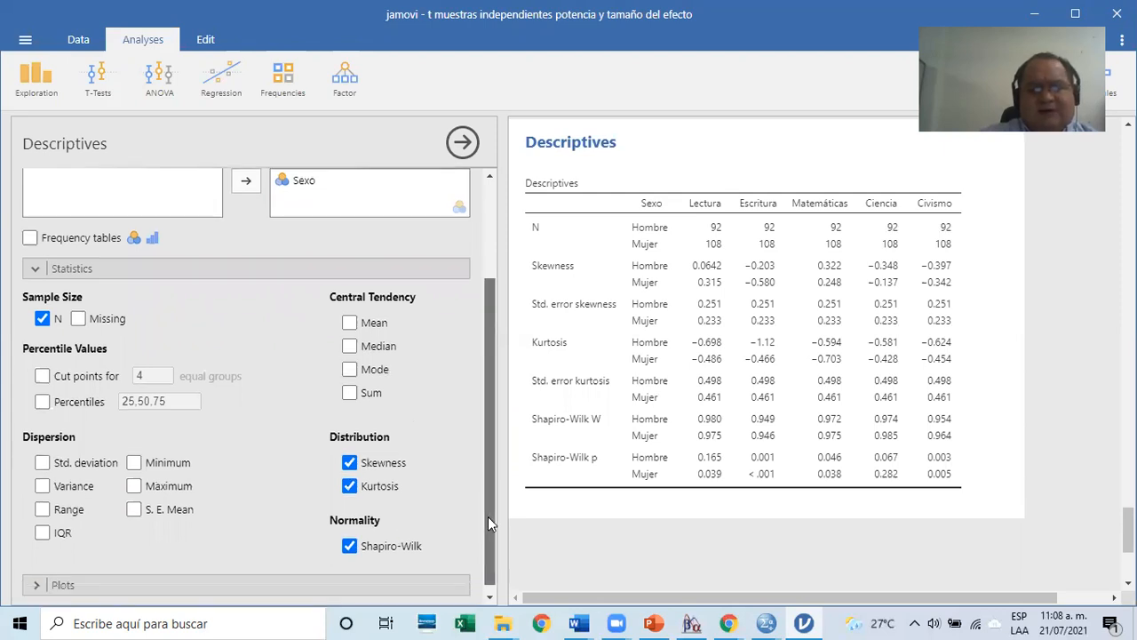
scroll(488, 516, "down", 1)
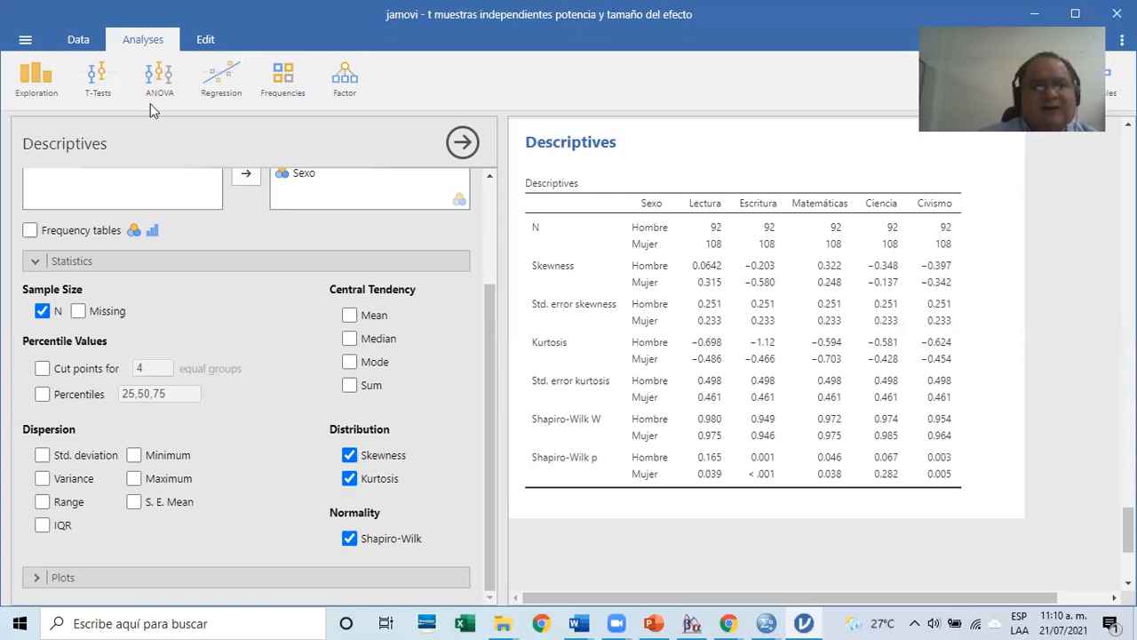
Create an independent samples t-test with Ciencia as the dependent variable and Sexo as the grouping variable.
left_click(100, 87)
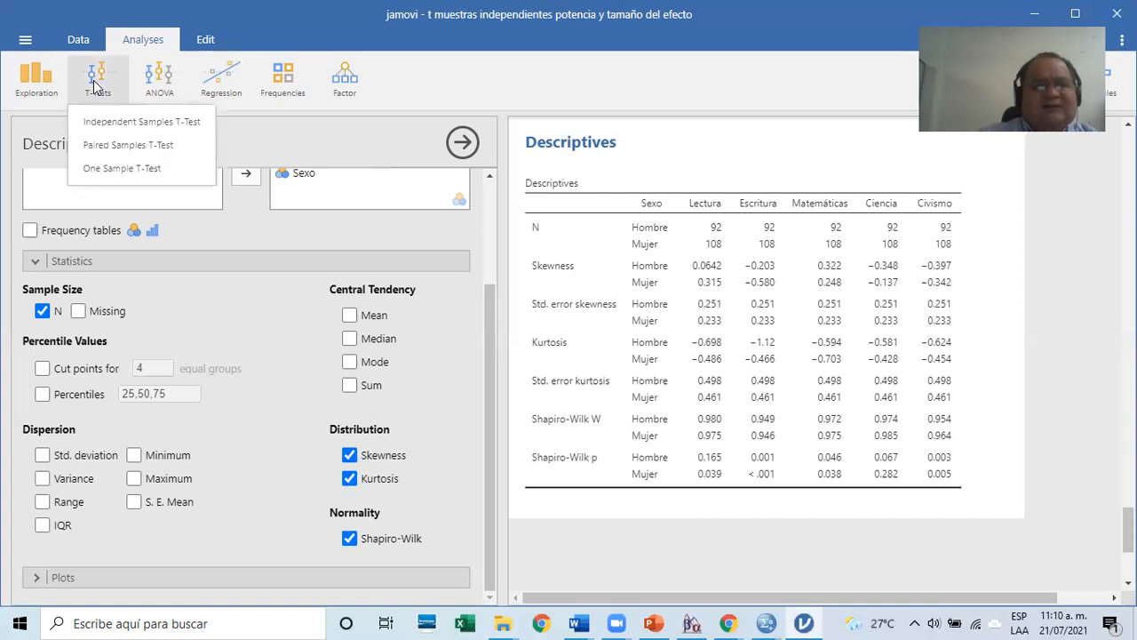
left_click(112, 129)
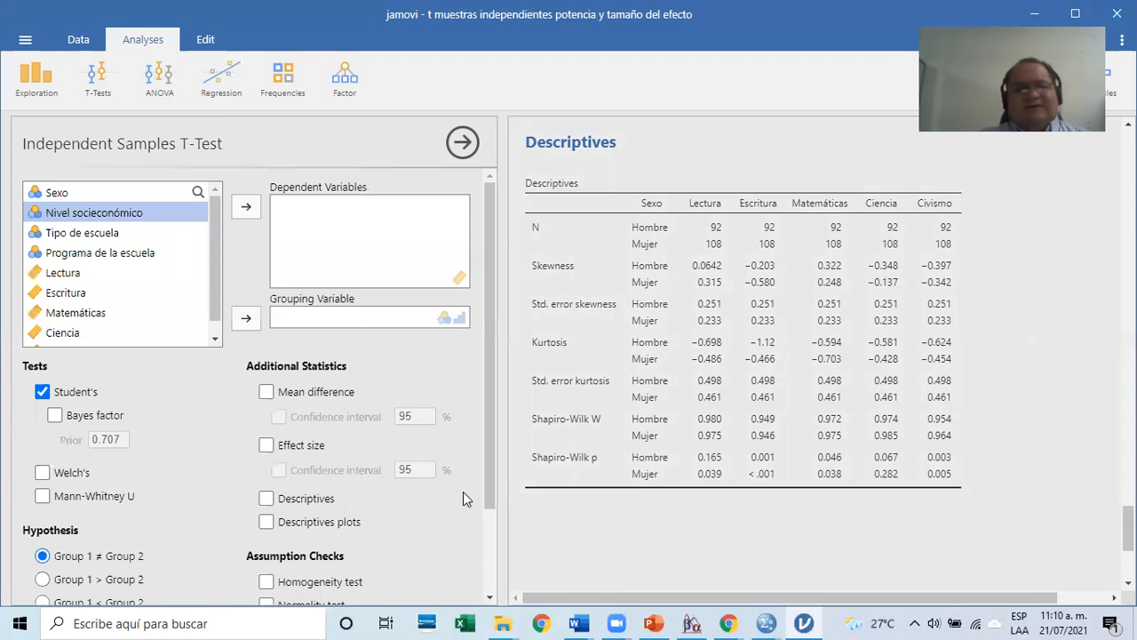
left_click(62, 333)
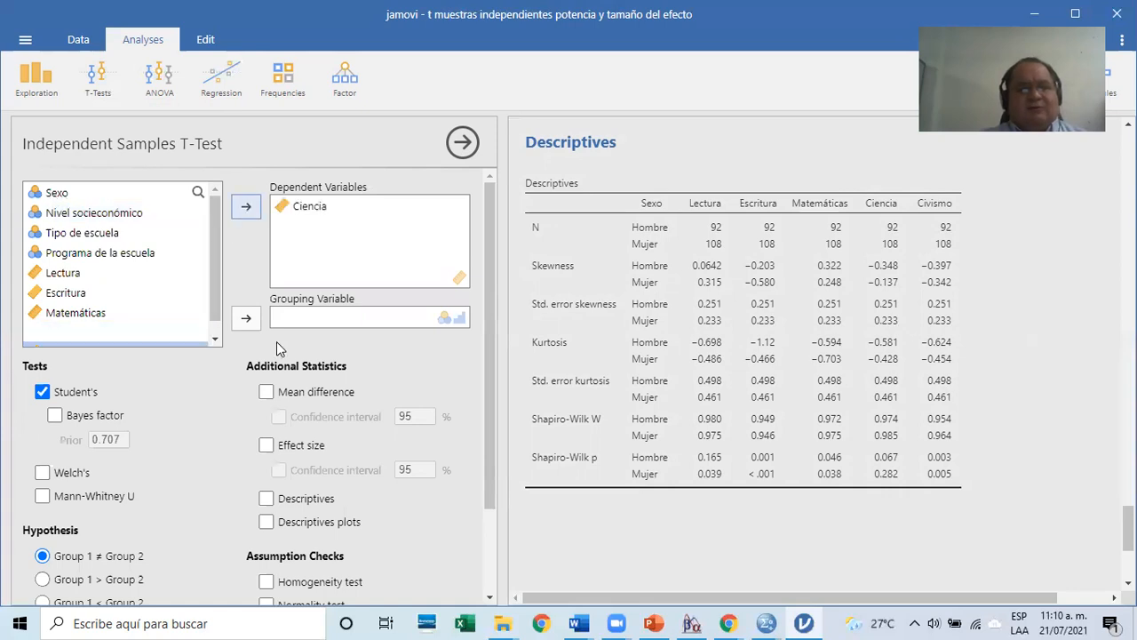
left_click(247, 320)
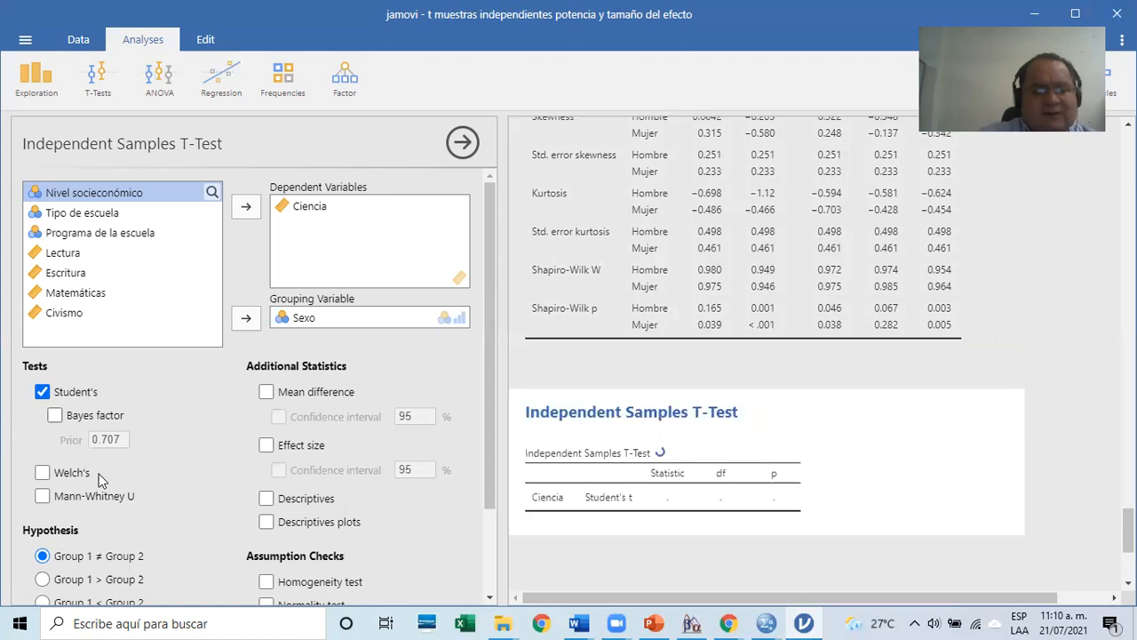
Add Welch's test, the homogeneity test, group descriptives and effect size to the independent samples t-test.
left_click(43, 474)
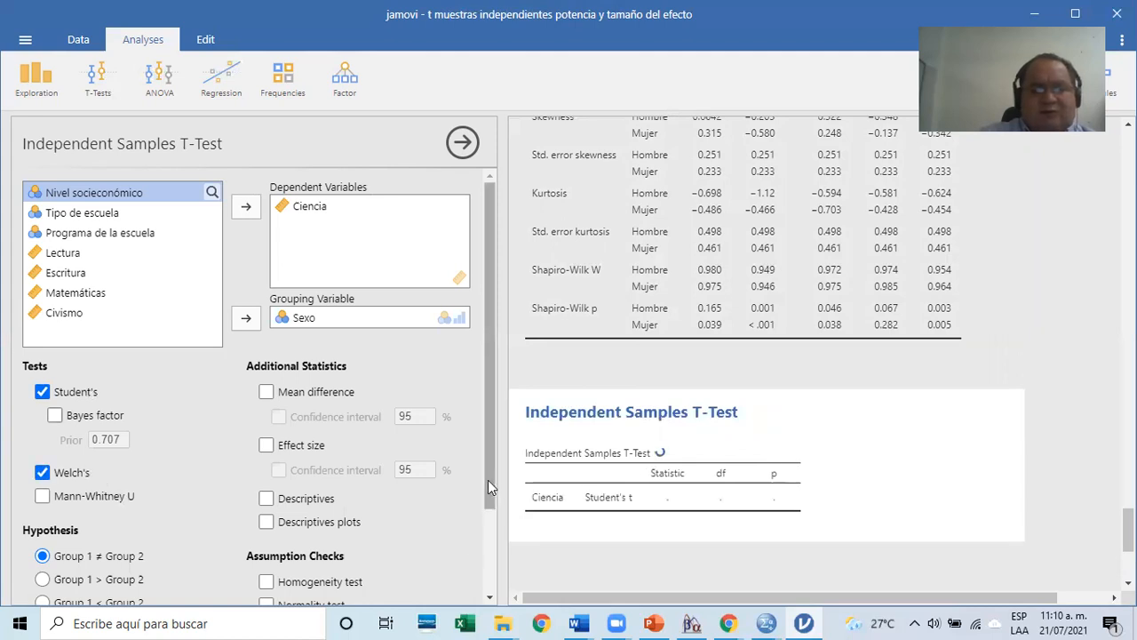
scroll(483, 524, "down", 2)
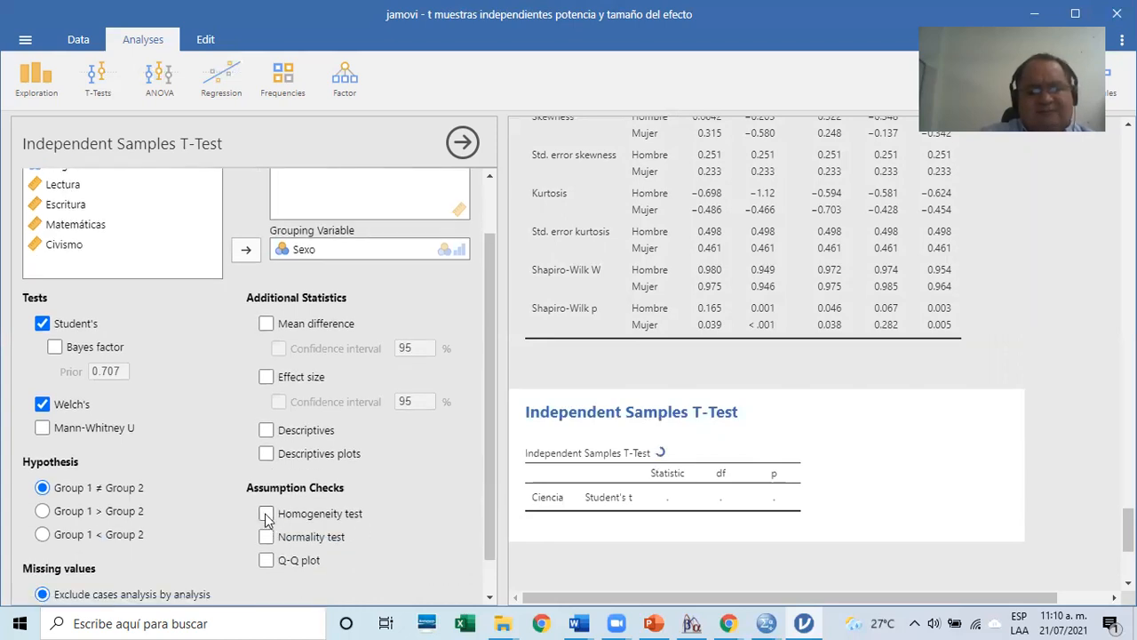
left_click(267, 516)
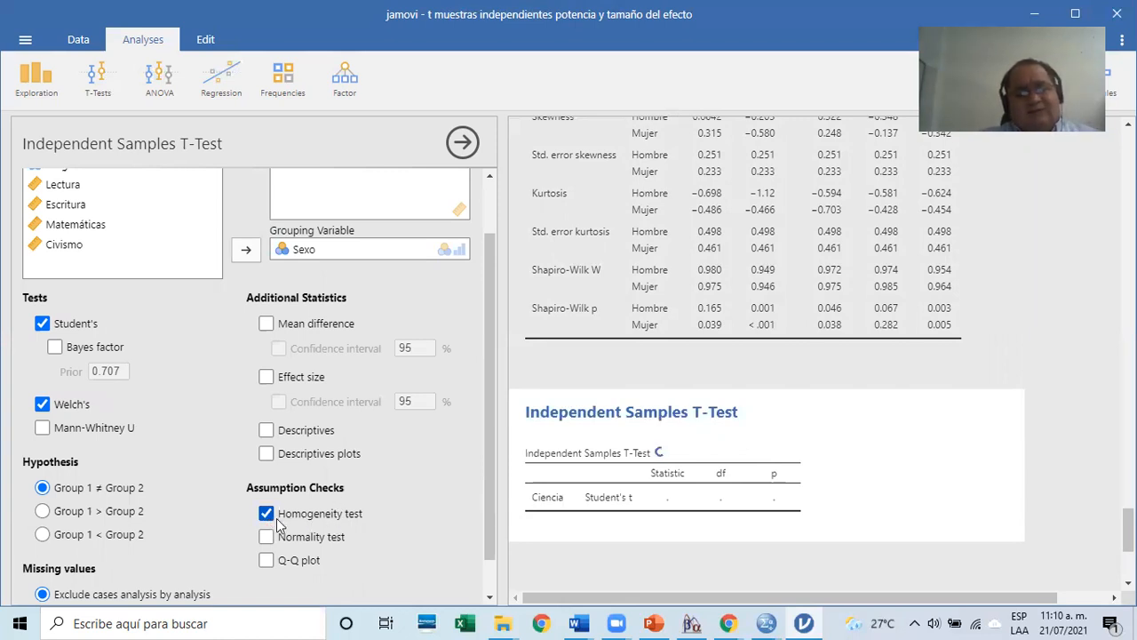
left_click(267, 430)
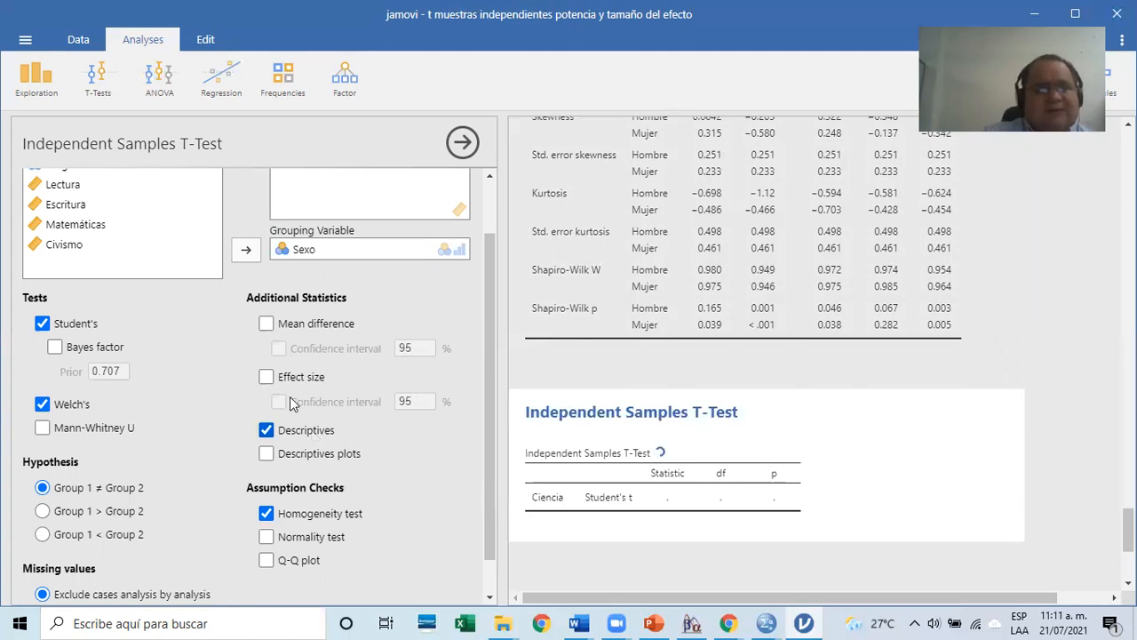
left_click(268, 378)
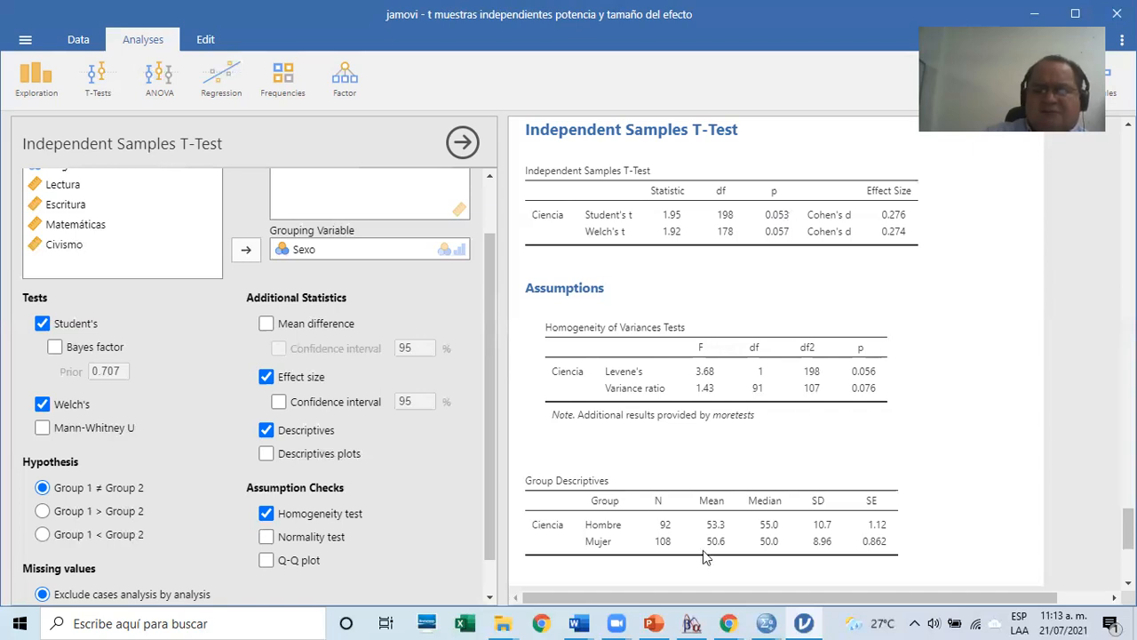
Switch to G*Power and set up a two-tailed t test for the difference between two independent means (two groups).
left_click(693, 621)
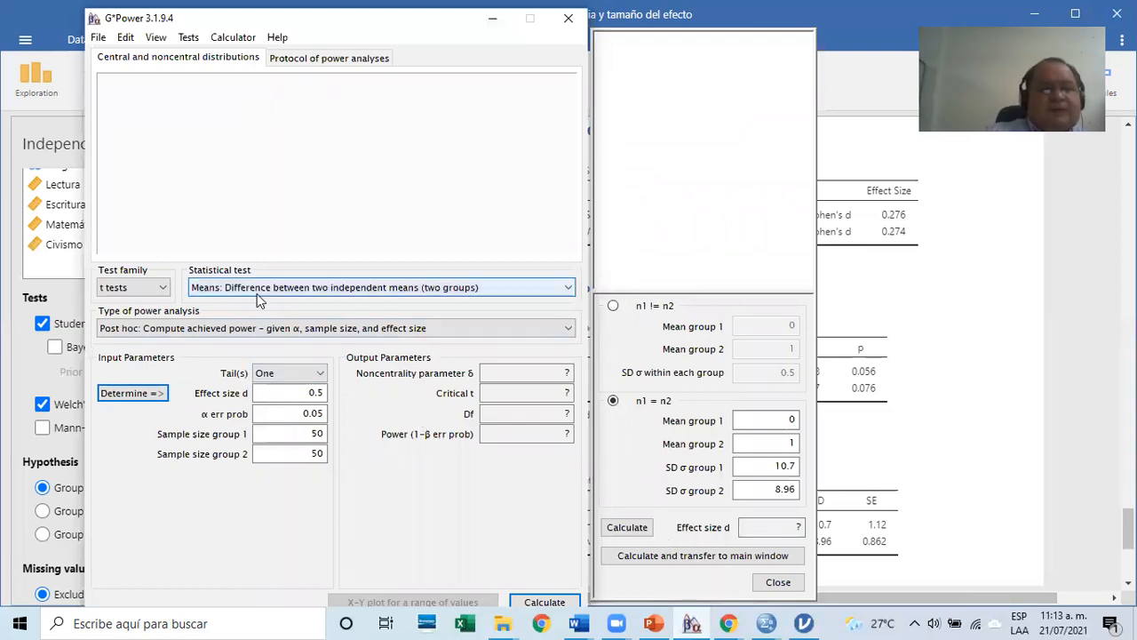
left_click(164, 287)
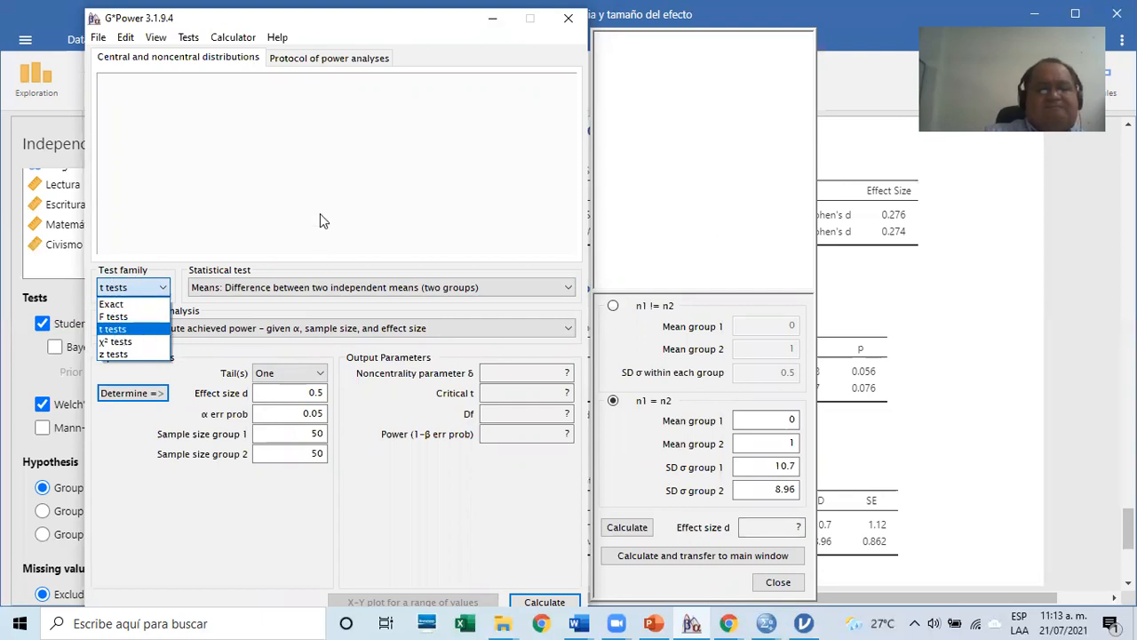
left_click(566, 289)
left_click(567, 289)
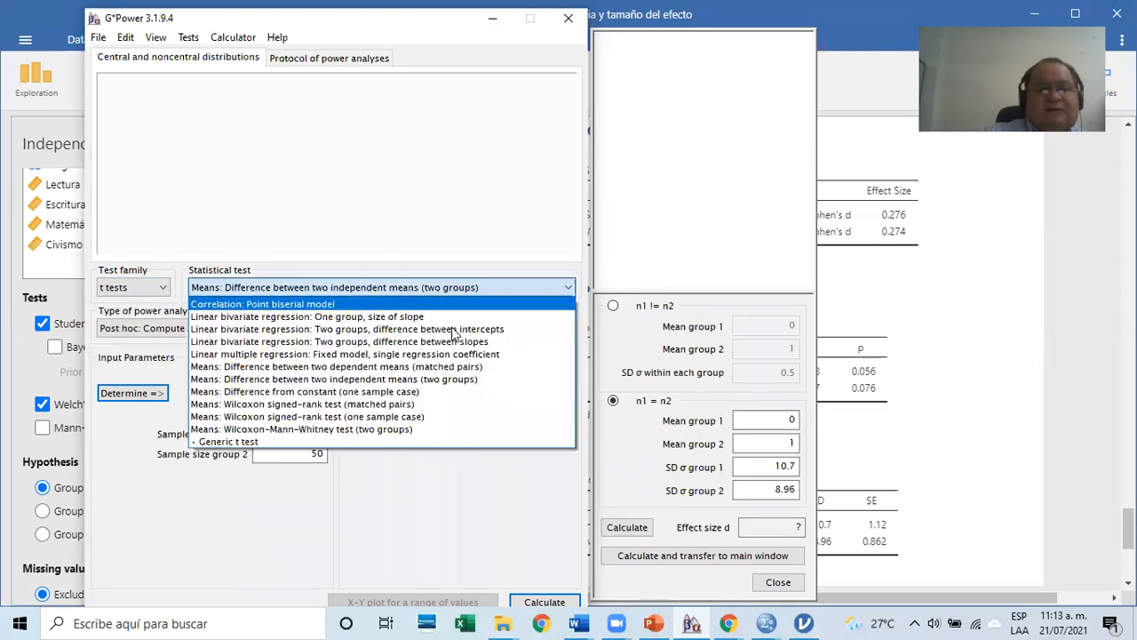
left_click(336, 380)
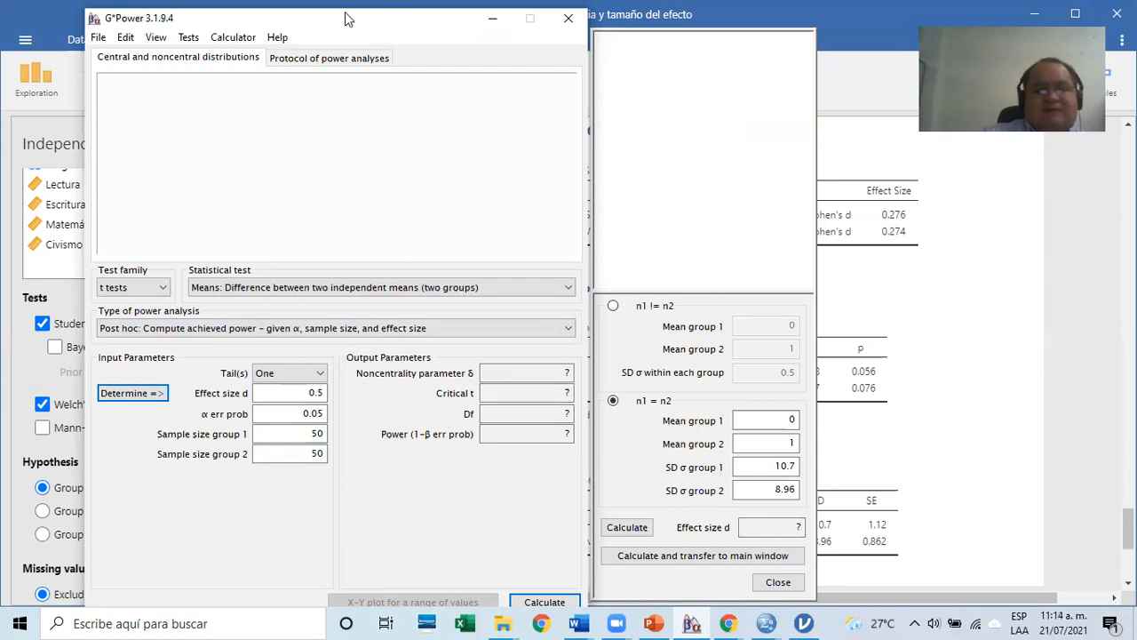
left_click_drag(346, 18, 262, 11)
left_click(218, 366)
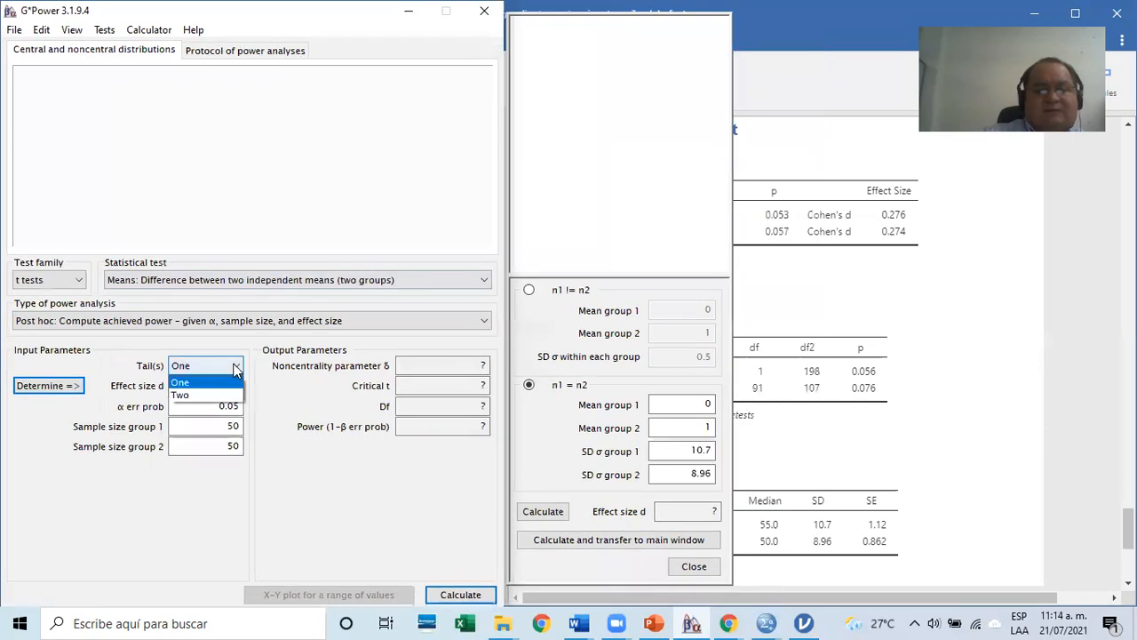
left_click(206, 394)
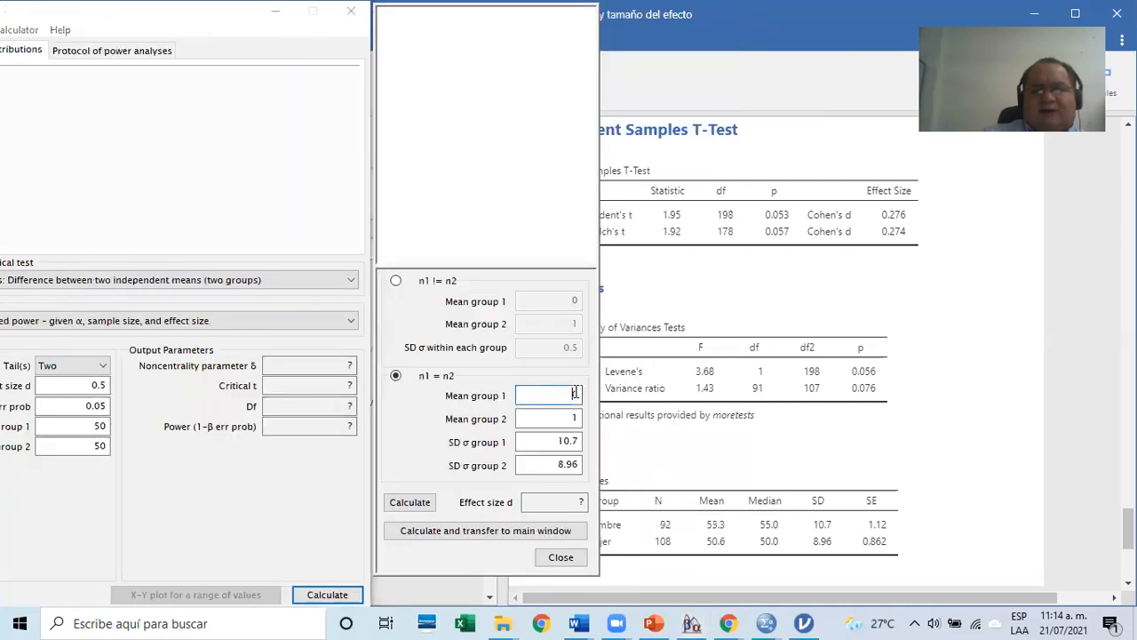
Under n1 = n2, set the group means to 53.3 and 50.6, with an SD of 10.7 for group 1 and 8.96 for group 2.
double_click(573, 396)
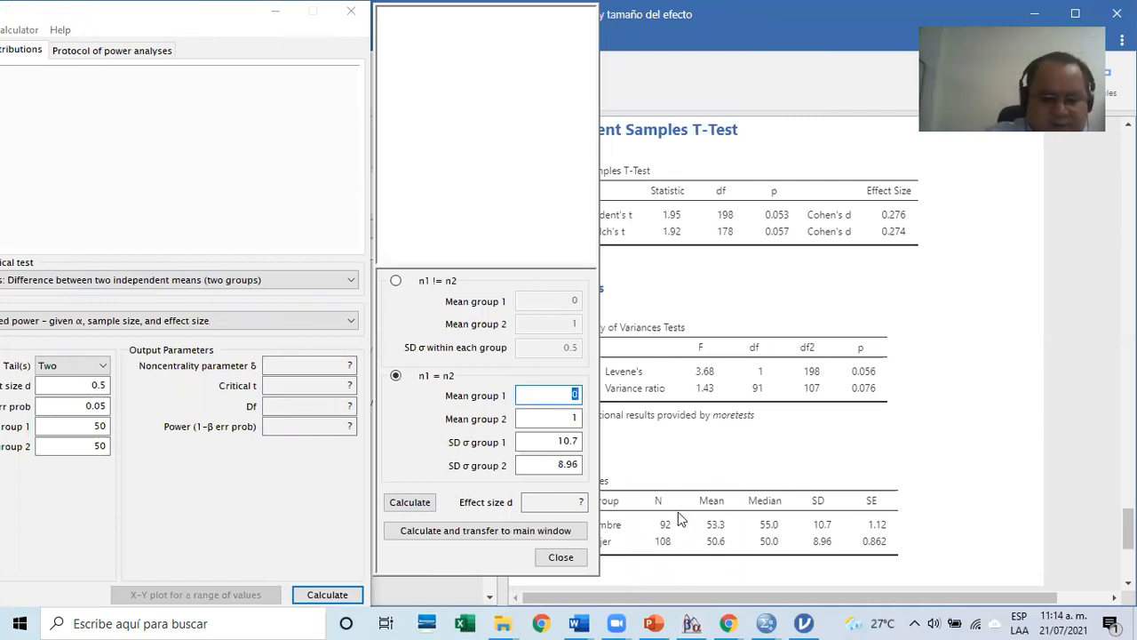
type("53.3")
key("Tab")
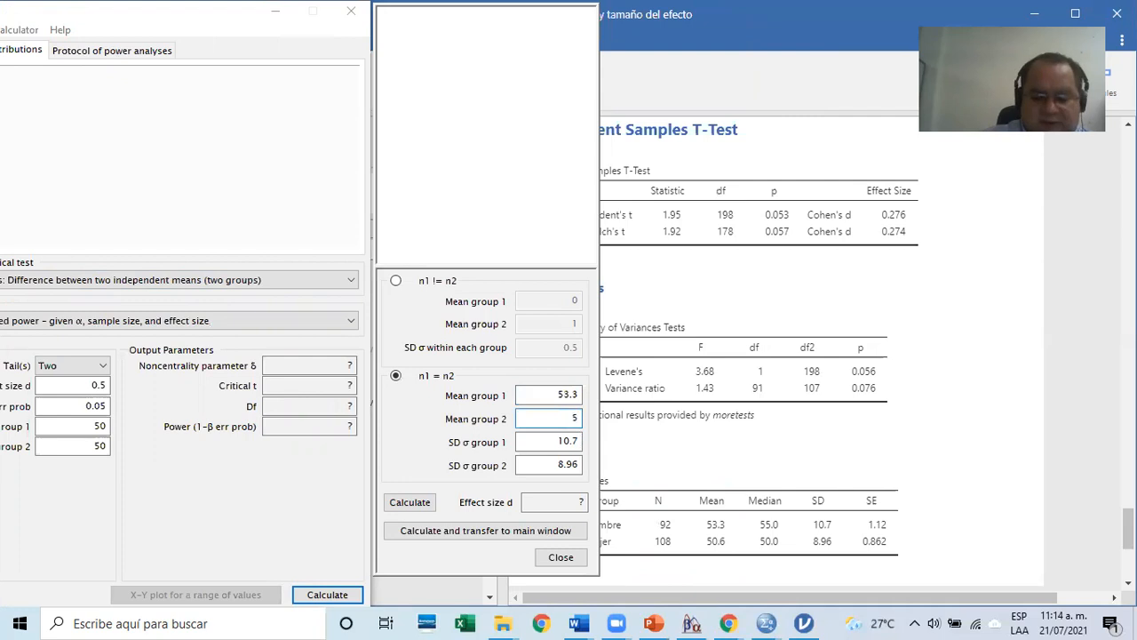
type("50.6")
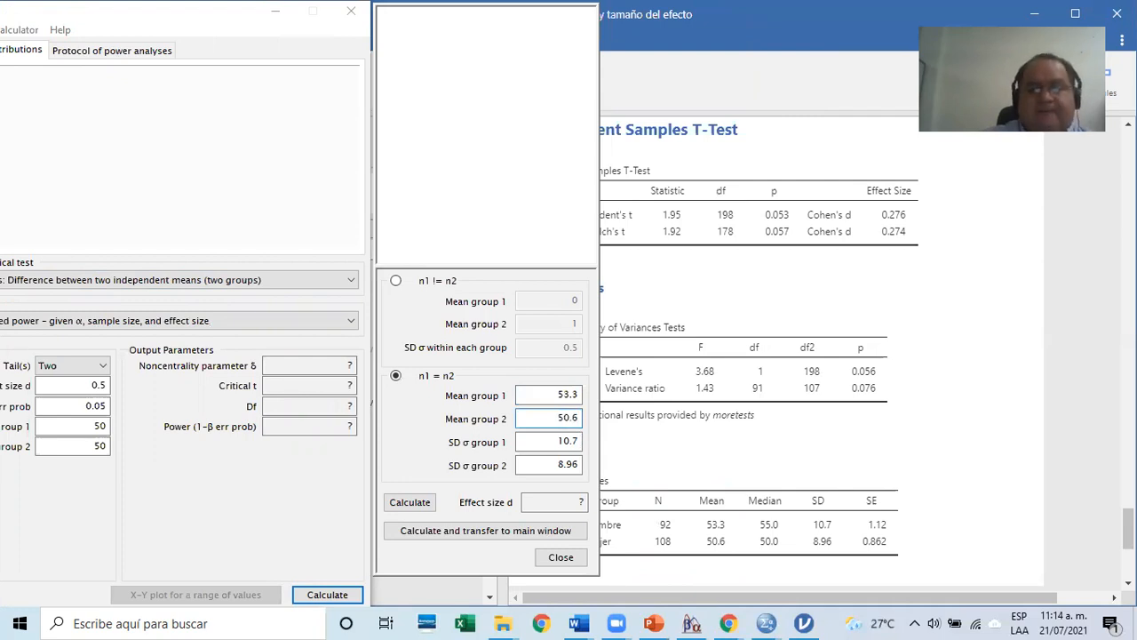
key("Tab")
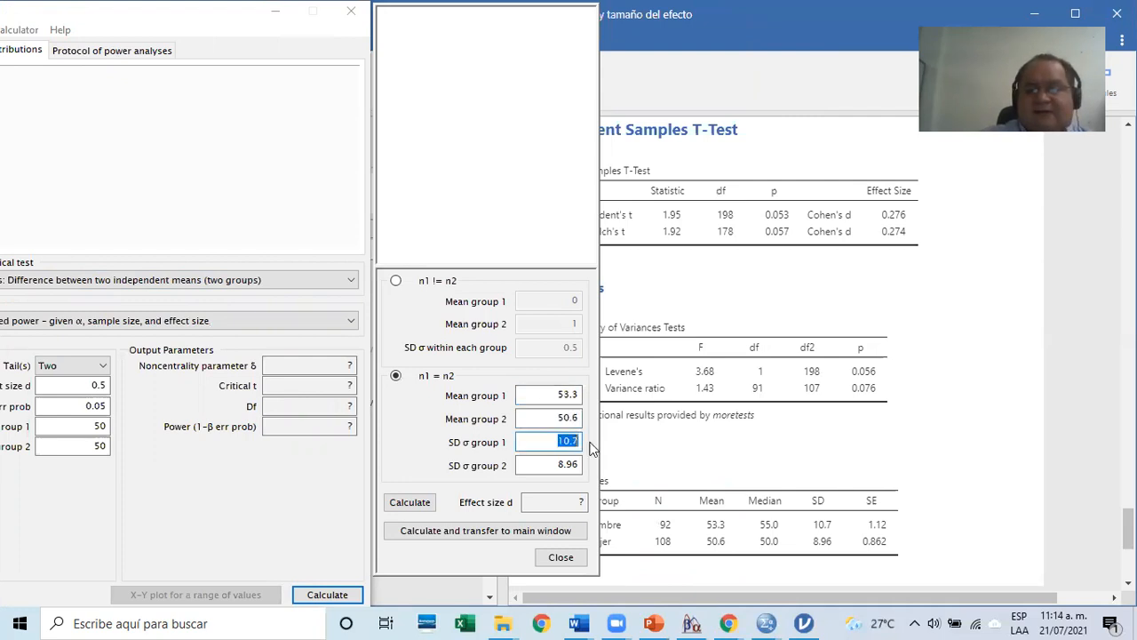
type("10.7")
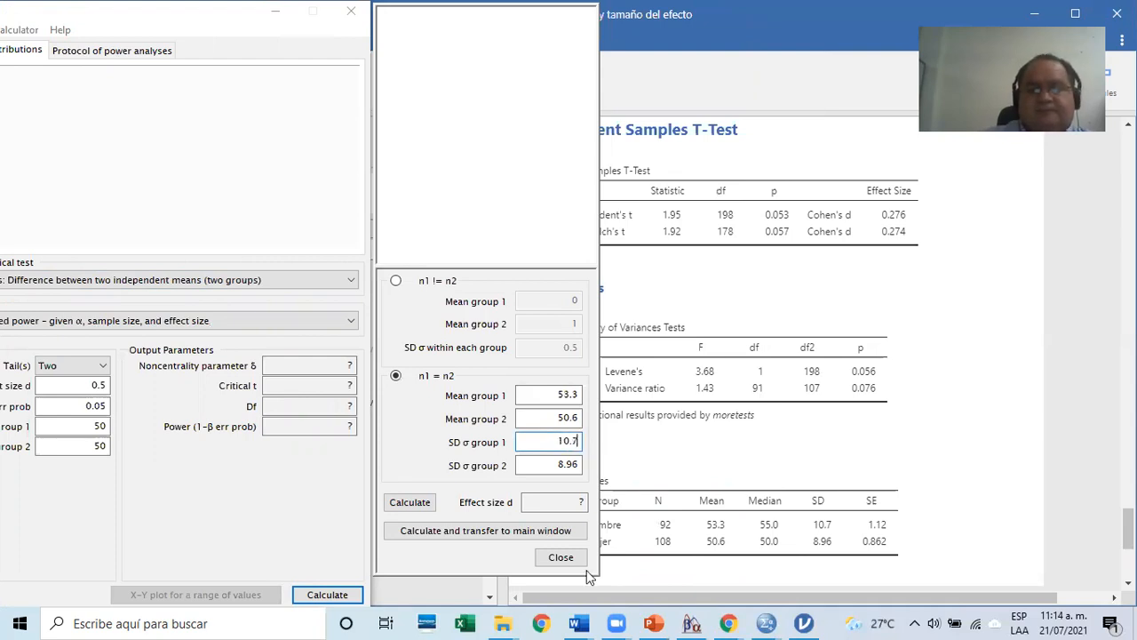
double_click(579, 463)
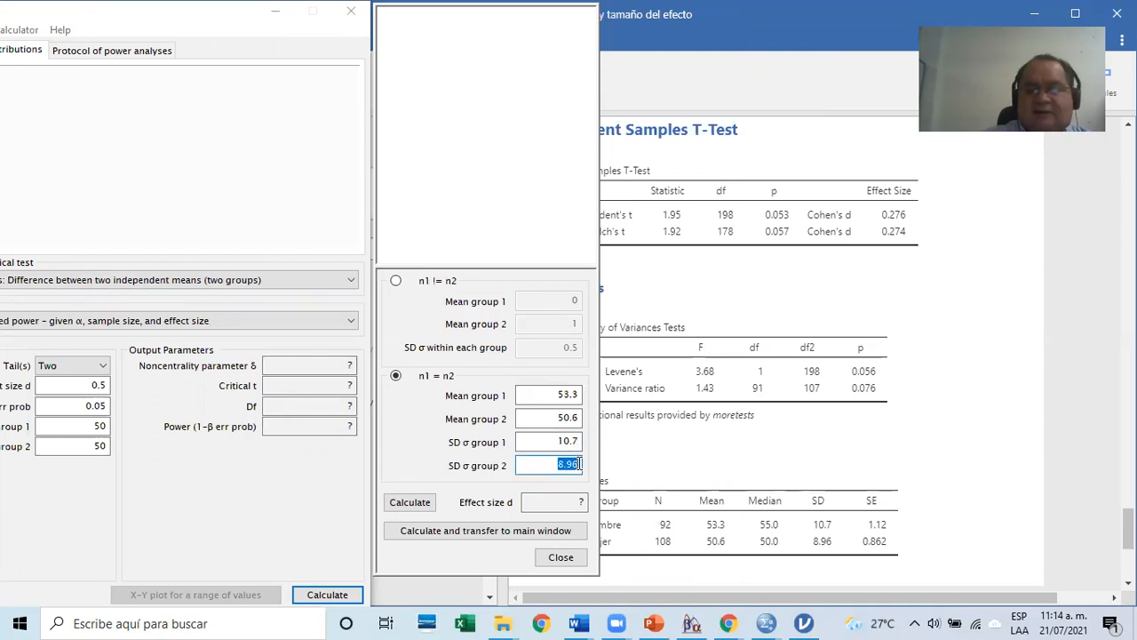
Calculate effect size d from the group means and SDs and transfer it to the main window.
left_click(409, 502)
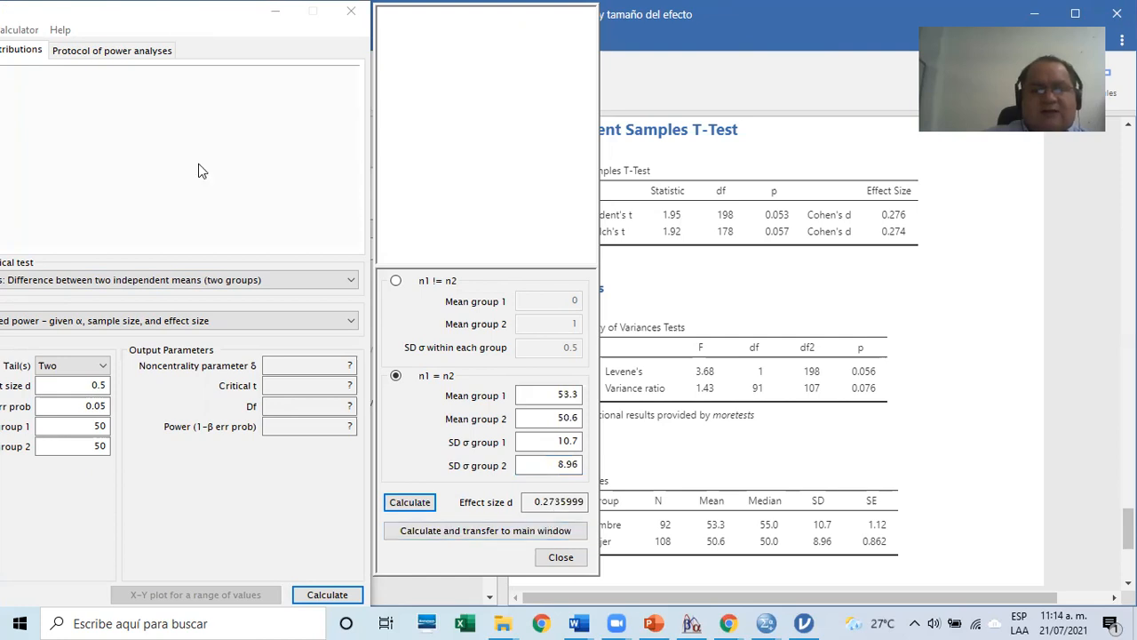
left_click_drag(241, 20, 340, 23)
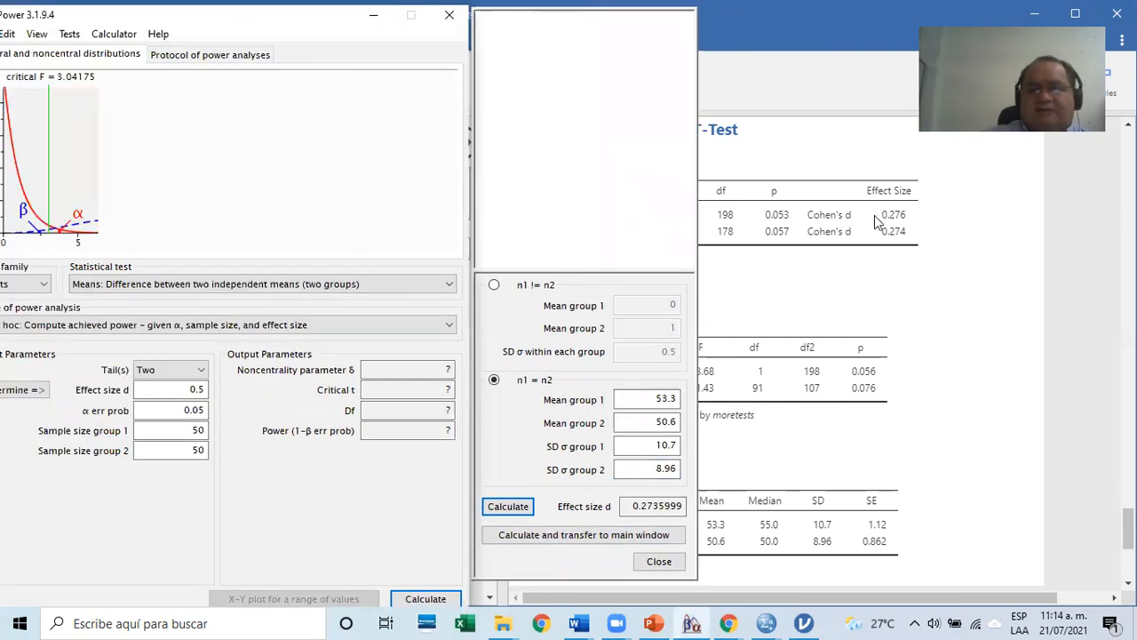
left_click(544, 534)
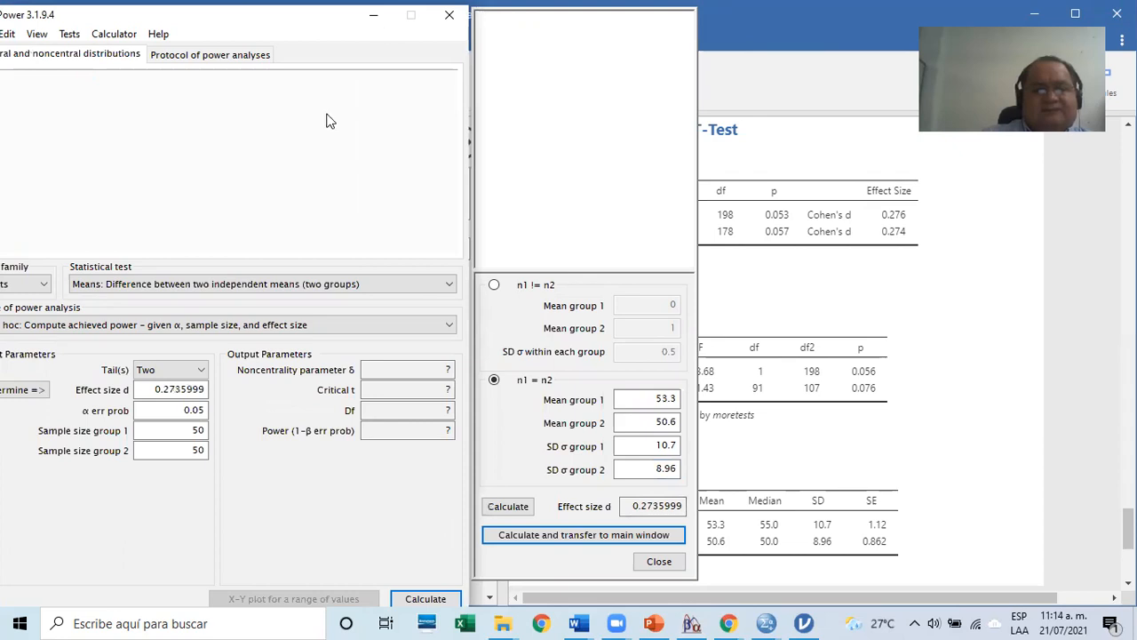
Set the sample sizes to 92 for group 1 and 108 for group 2, and calculate the achieved post hoc power.
left_click_drag(381, 26, 498, 23)
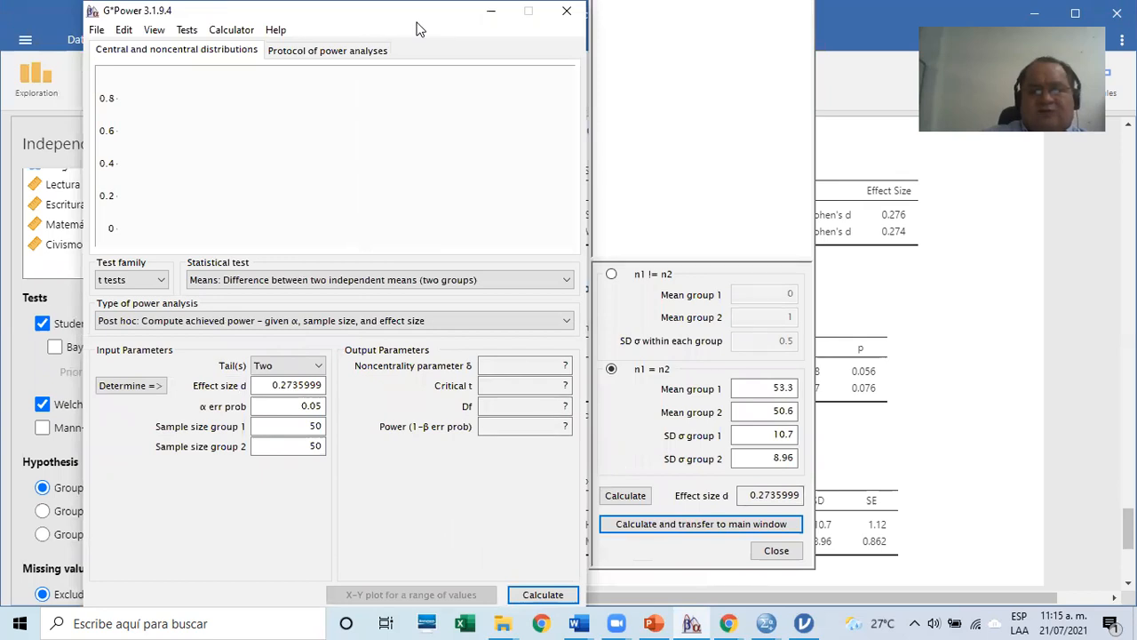
left_click(288, 431)
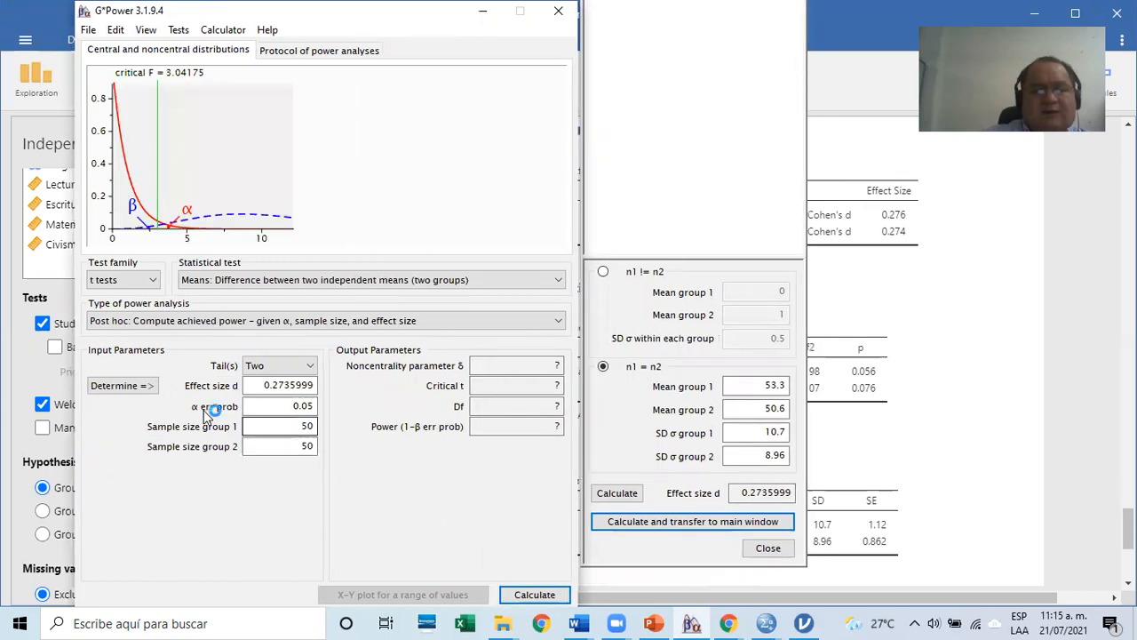
double_click(315, 429)
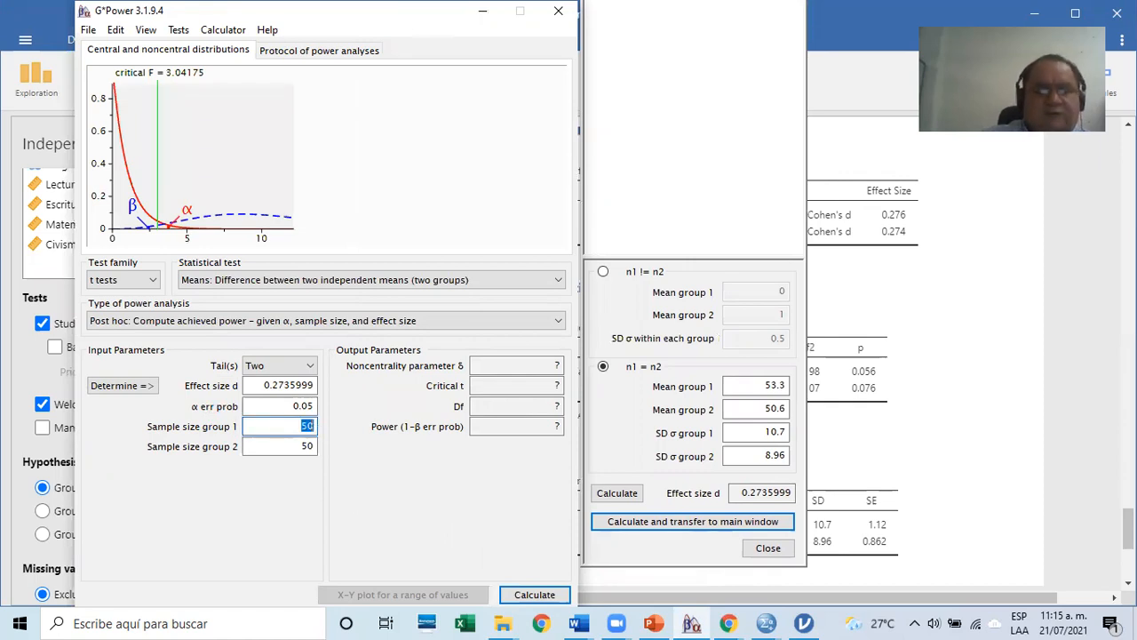
type("92")
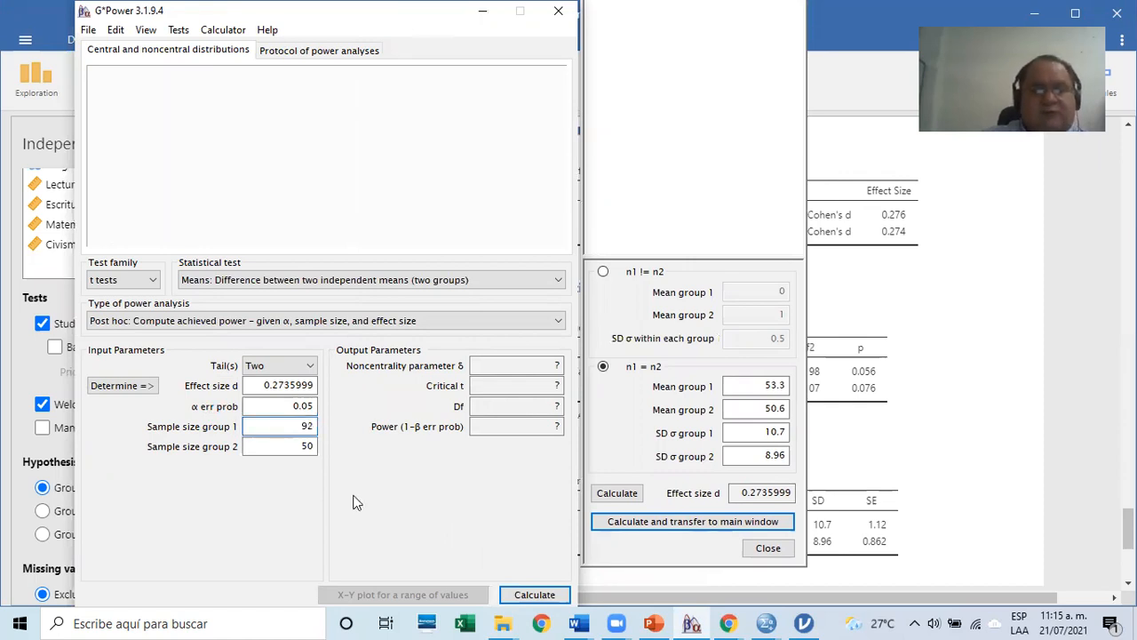
double_click(295, 446)
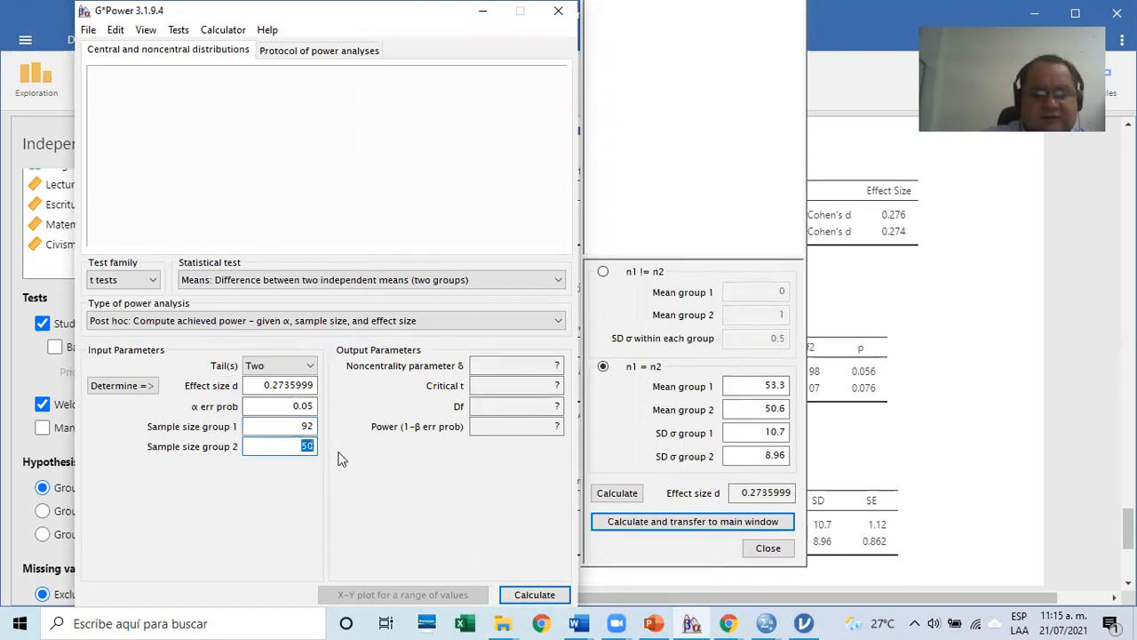
type("108")
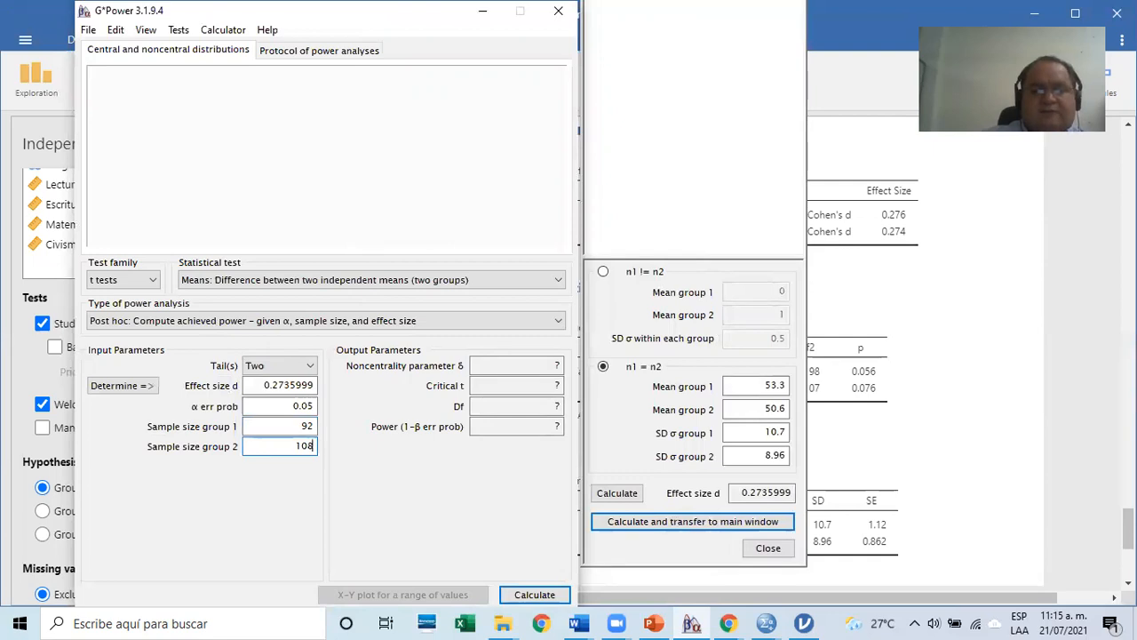
left_click(515, 597)
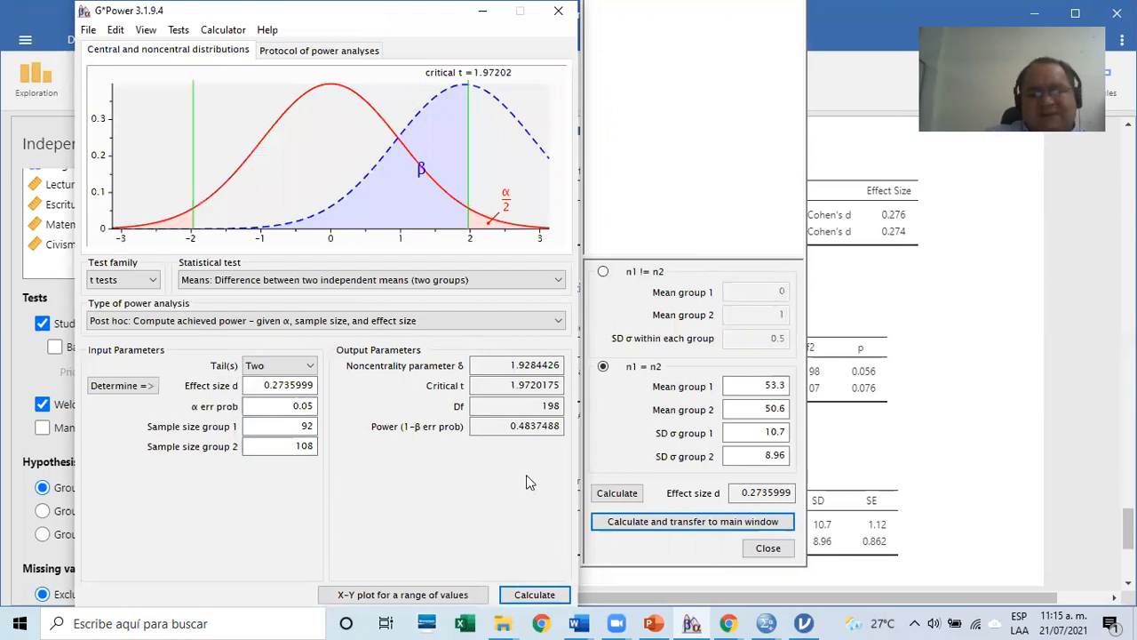
double_click(499, 427)
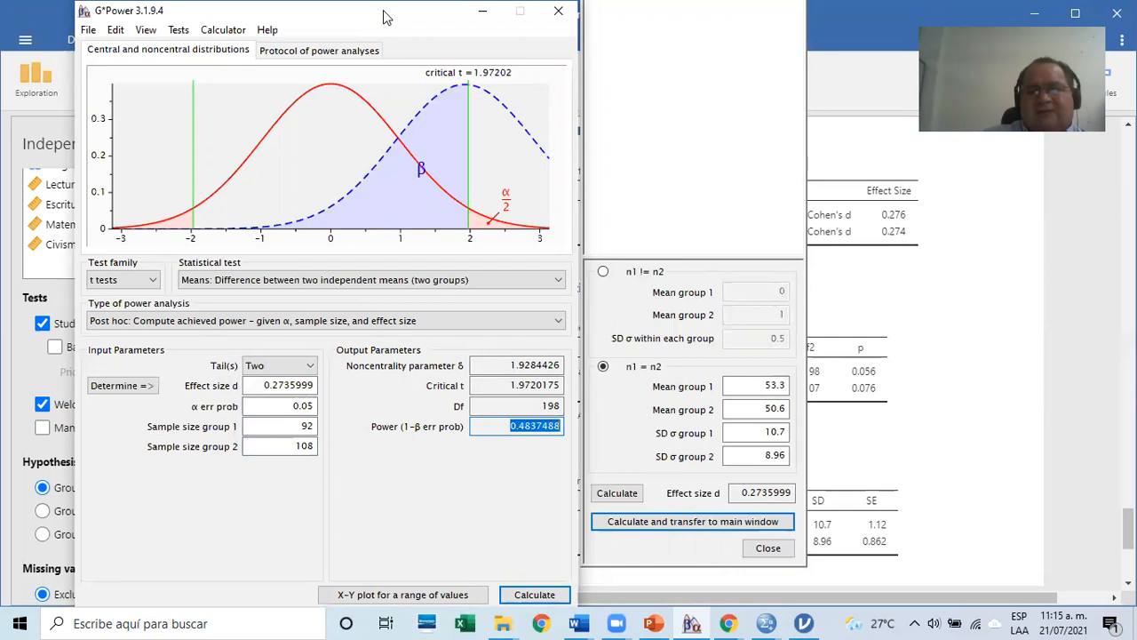
Move the G*Power window aside to compare its effect size and power with the jamovi t-test results.
left_click_drag(385, 16, 80, 25)
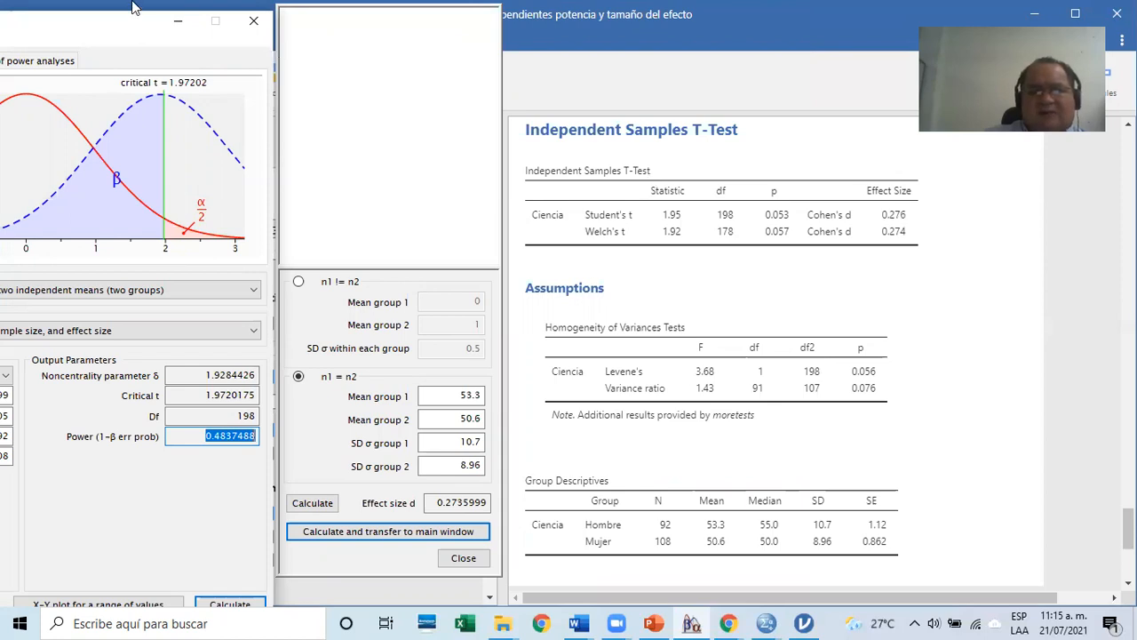
left_click(691, 622)
left_click(691, 621)
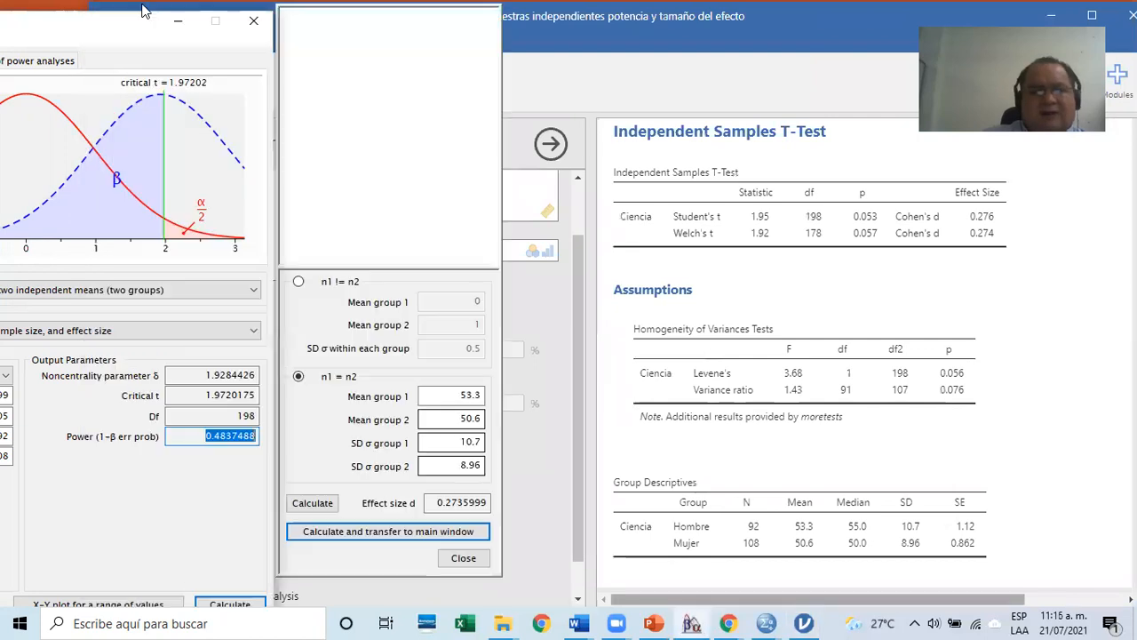
left_click(348, 2)
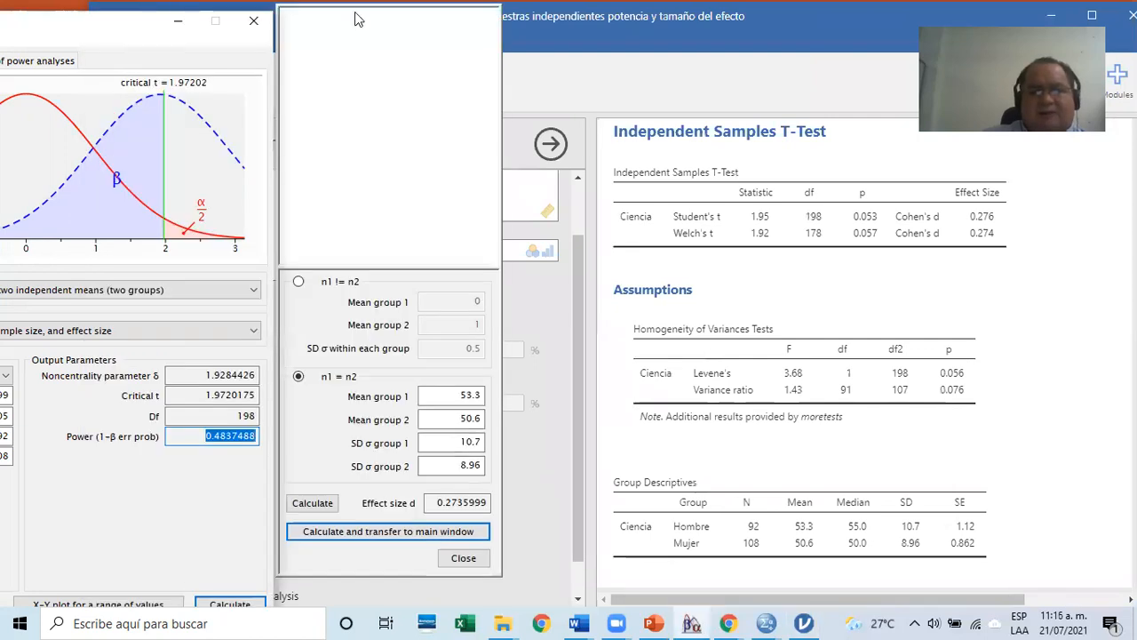
Bring the G*Power window back into full view and change the power analysis type to A priori (compute required sample size).
left_click(696, 621)
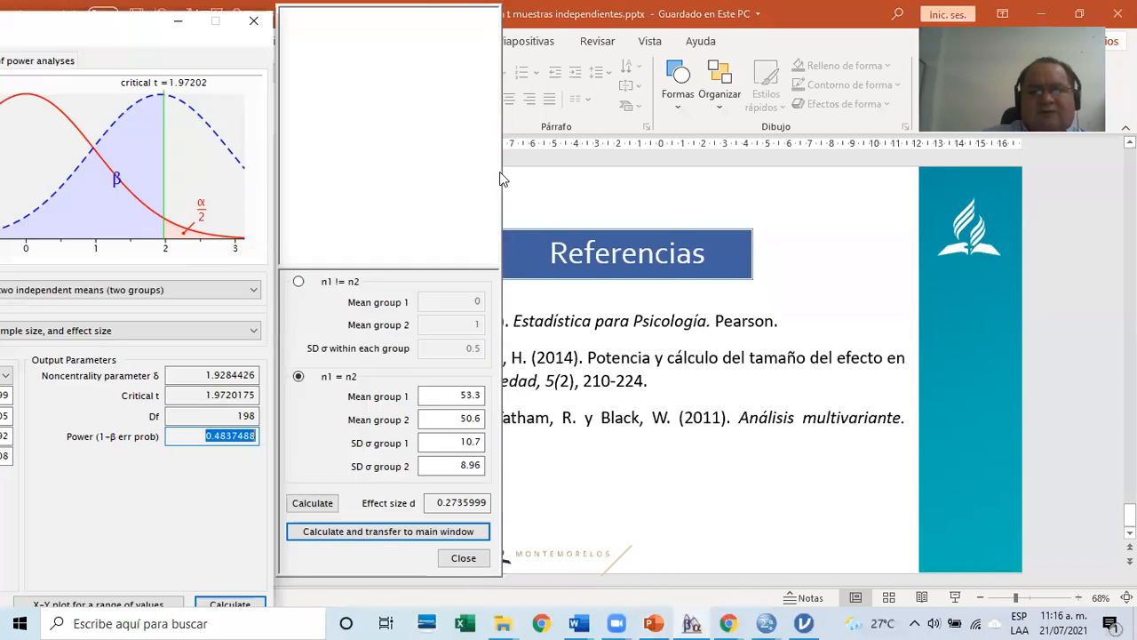
left_click(427, 155)
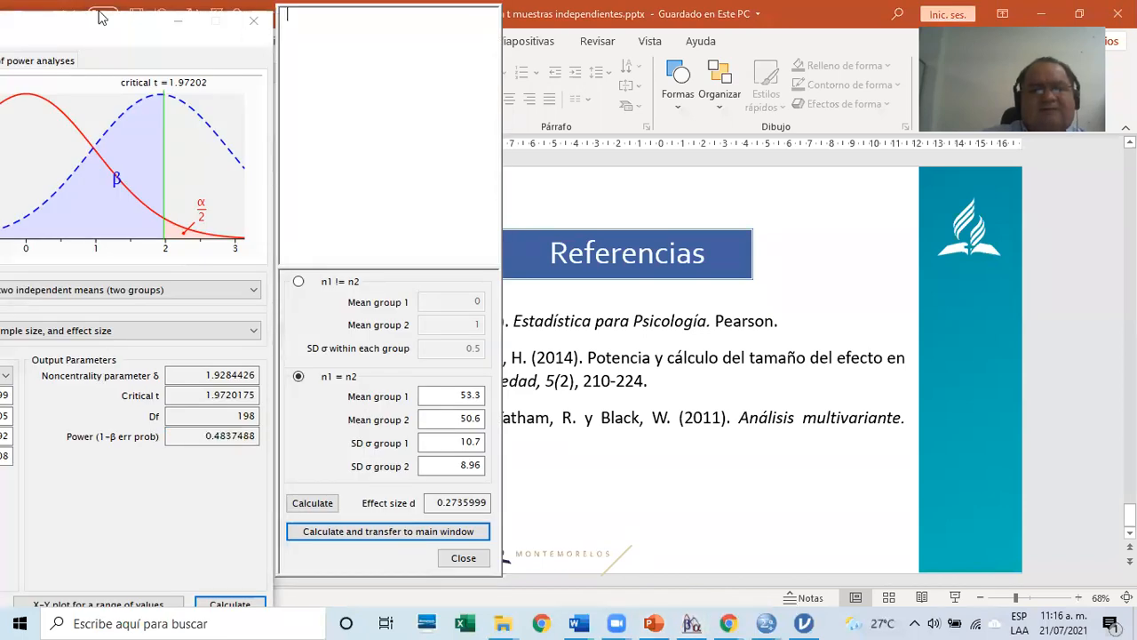
left_click(63, 28)
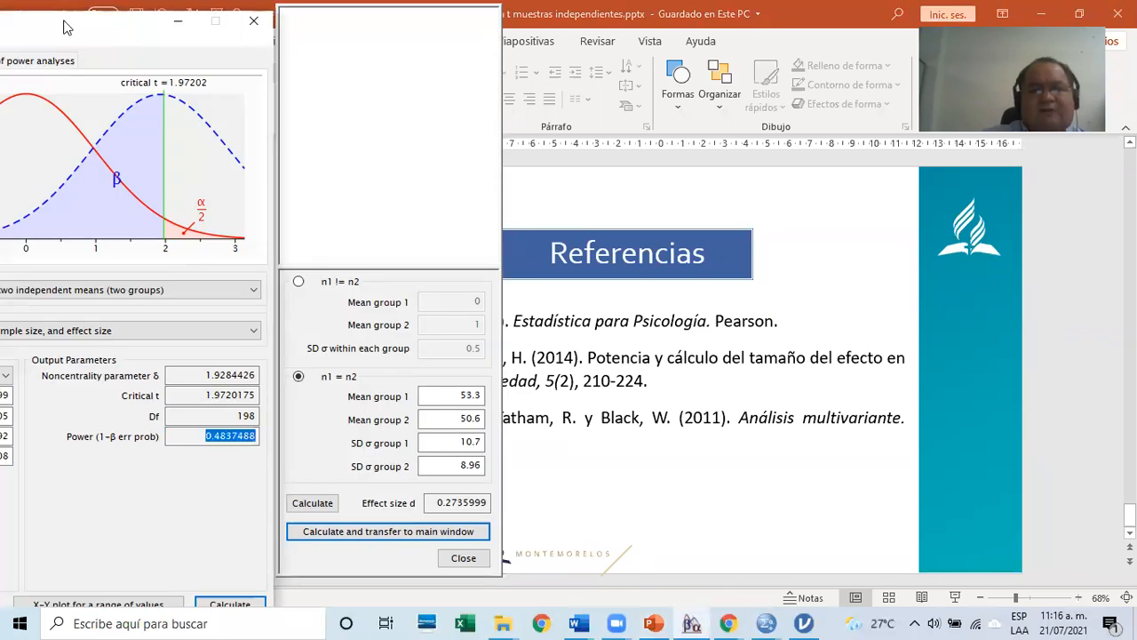
left_click_drag(63, 27, 429, 18)
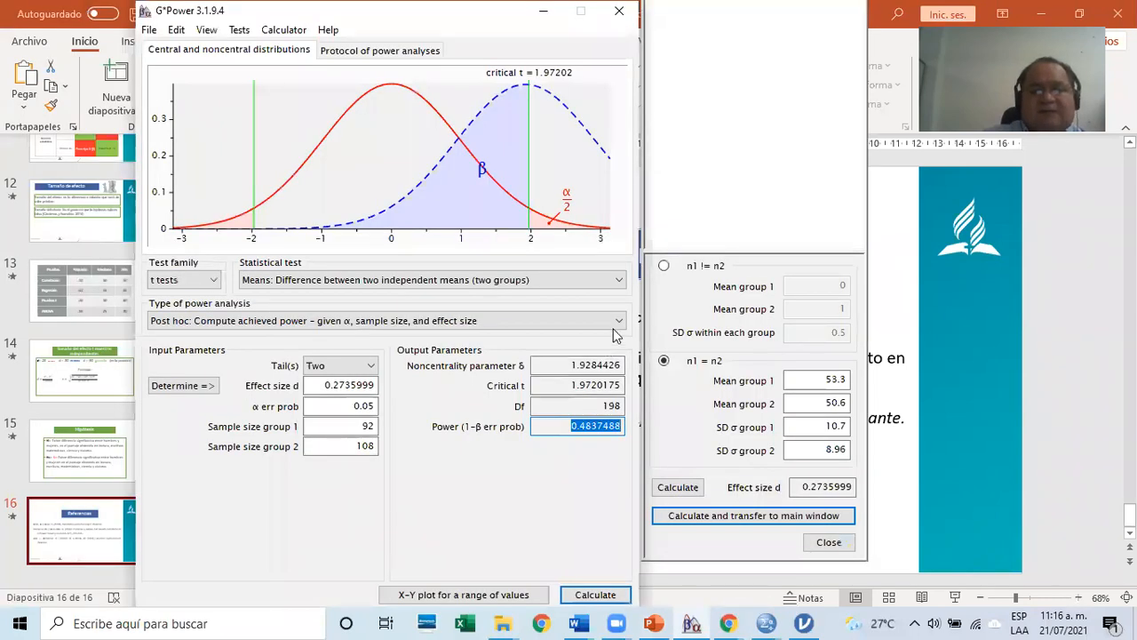
left_click(522, 322)
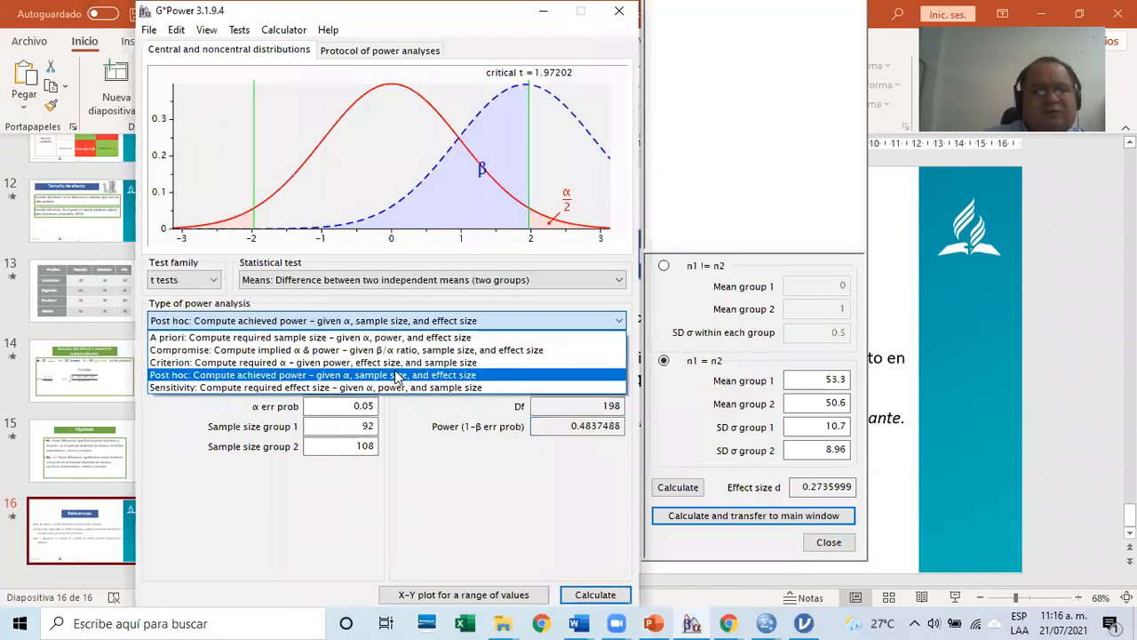
left_click(290, 340)
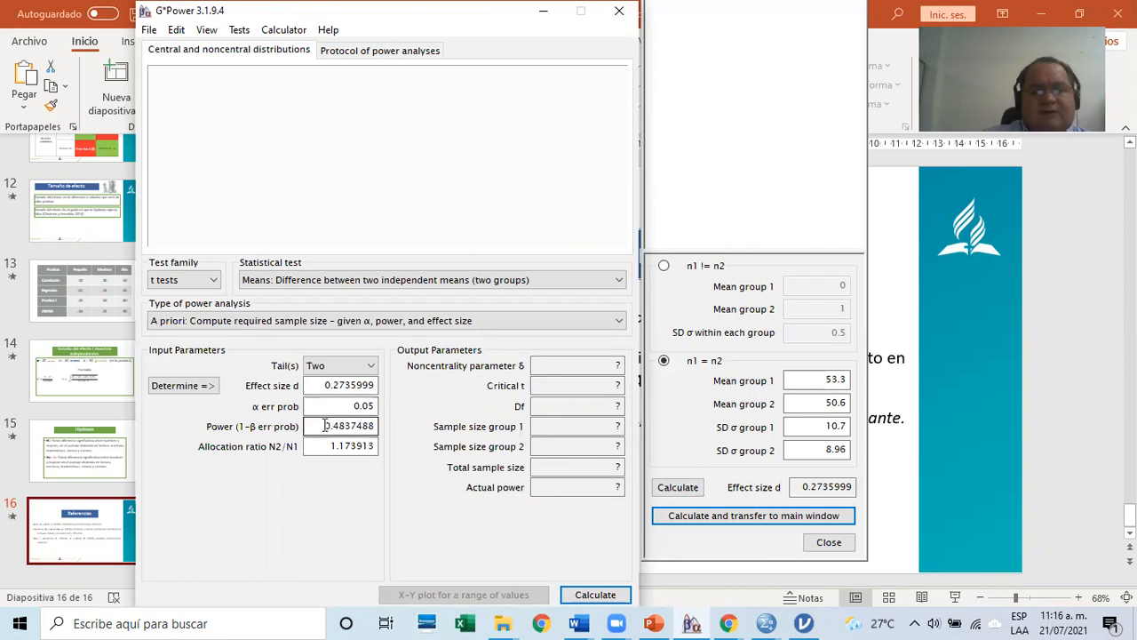
Set the power to .90 and the allocation ratio N2/N1 to 1, then calculate and check the required group sizes.
double_click(363, 426)
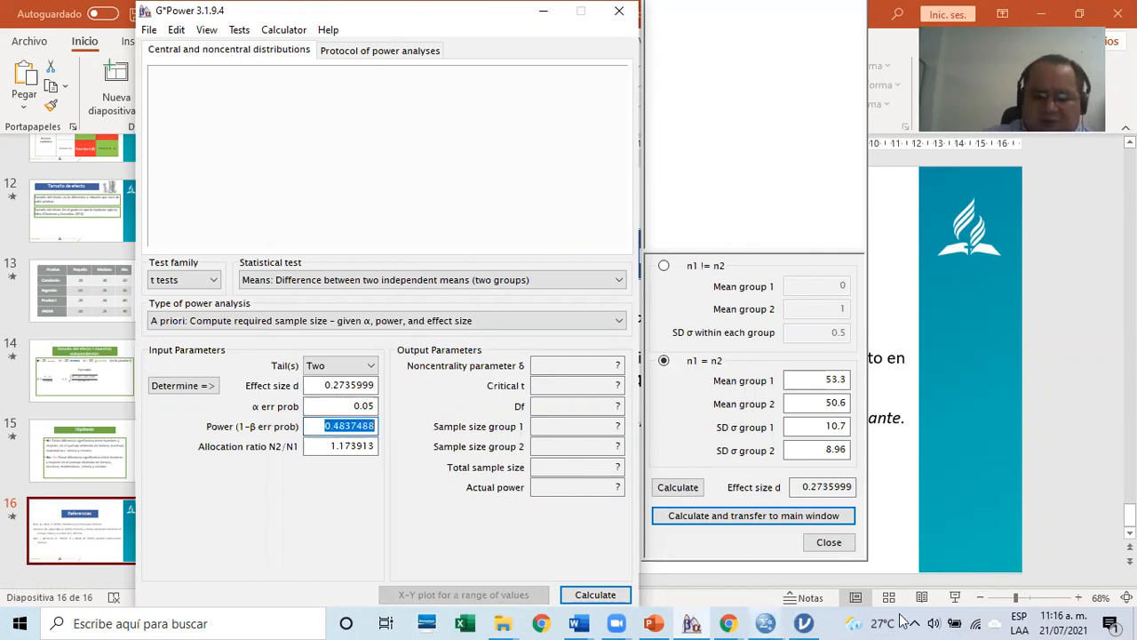
key("BackSpace")
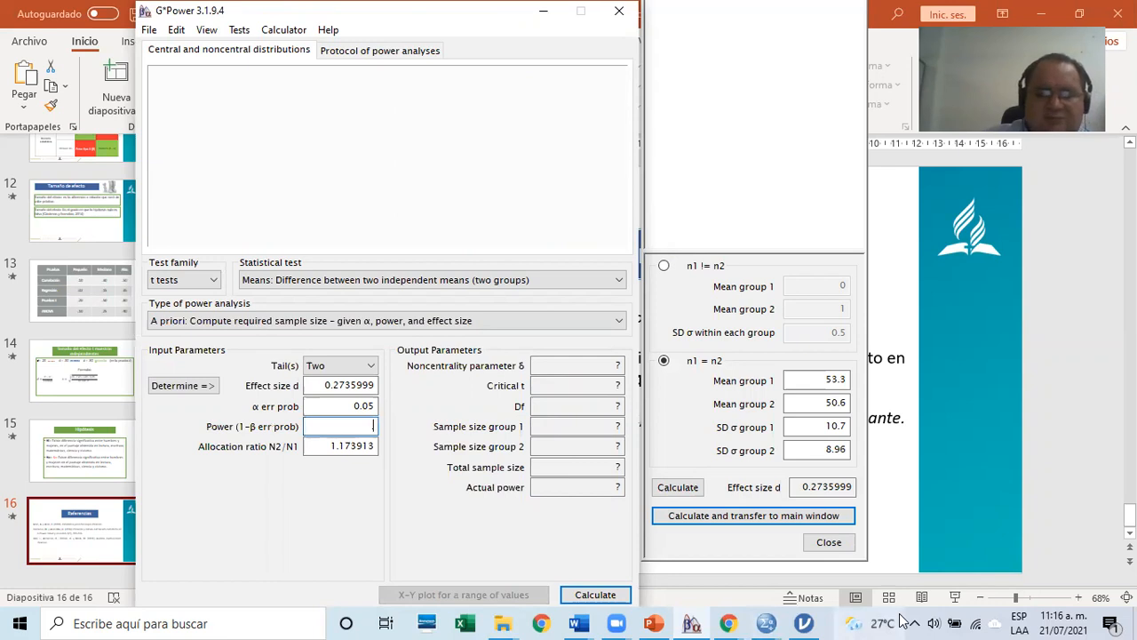
type(".90")
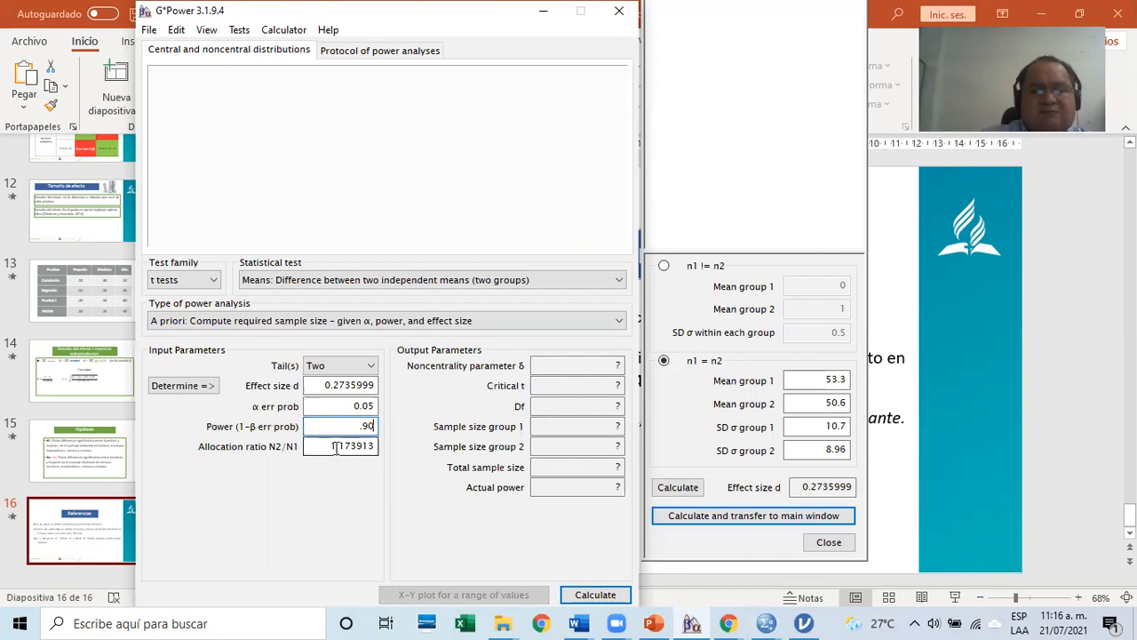
left_click_drag(330, 446, 370, 494)
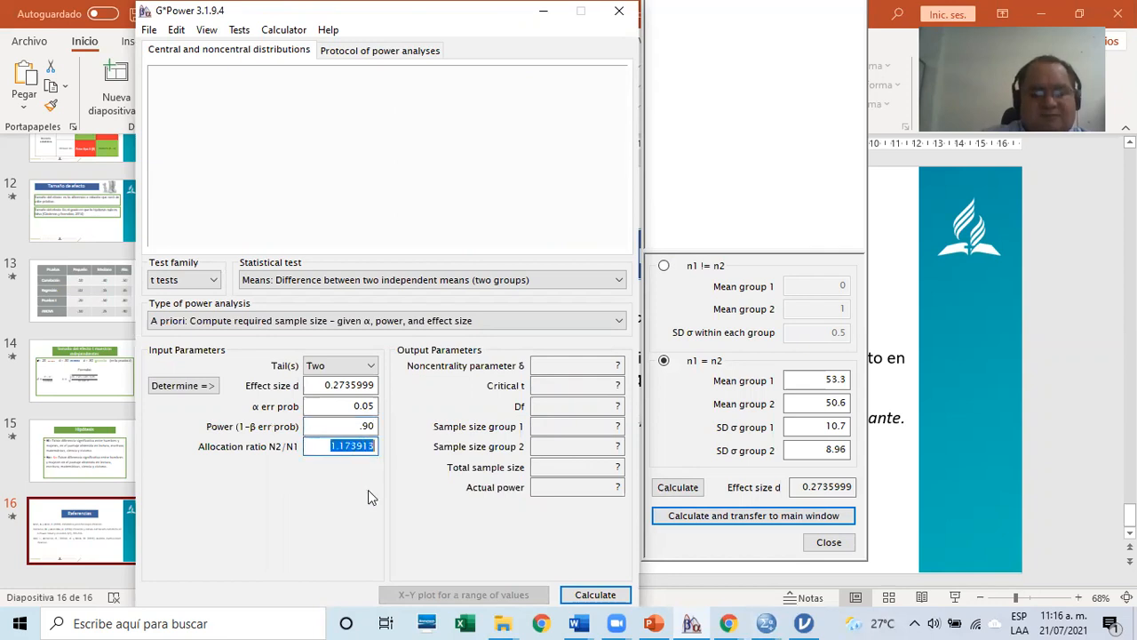
type("1")
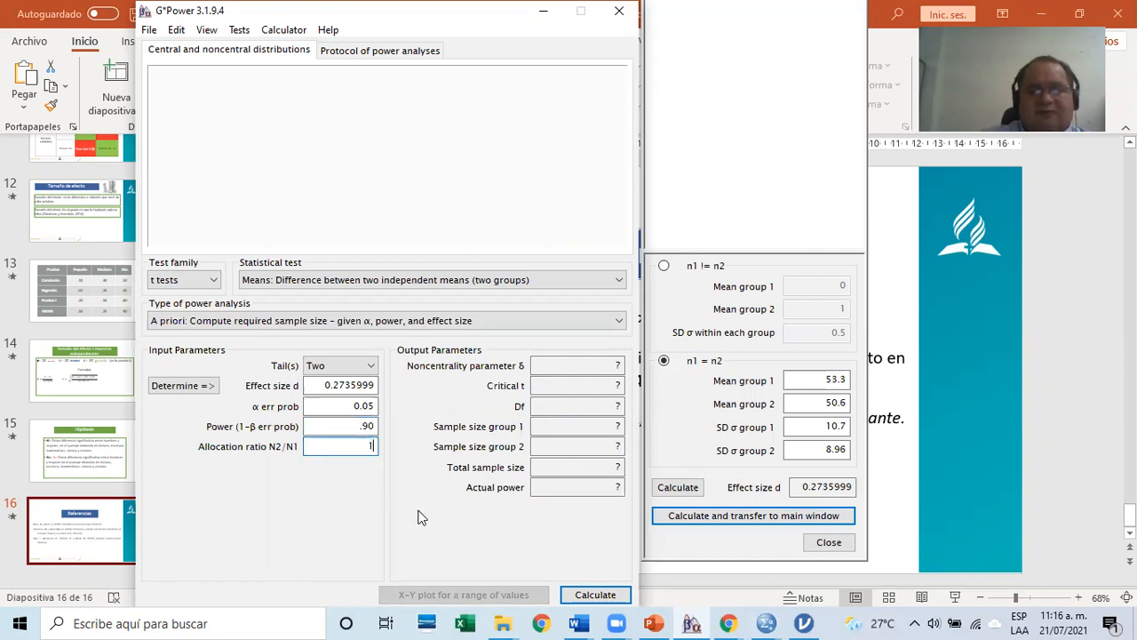
left_click(588, 597)
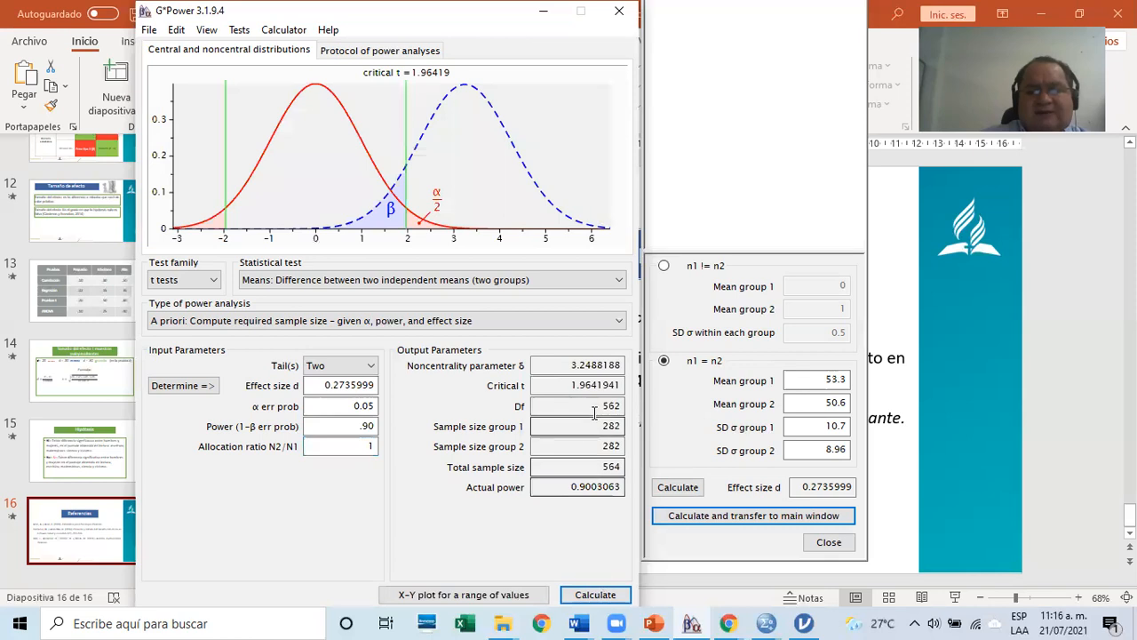
double_click(619, 427)
double_click(613, 446)
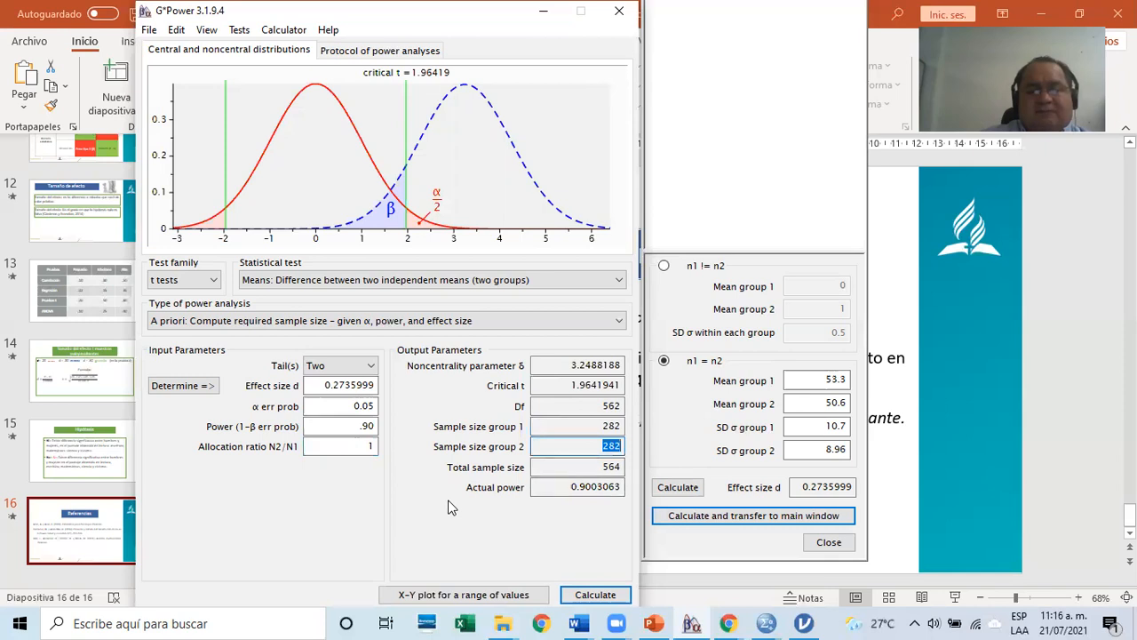
Lower the desired power to .80, then recalculate and check the required group sizes.
double_click(366, 425)
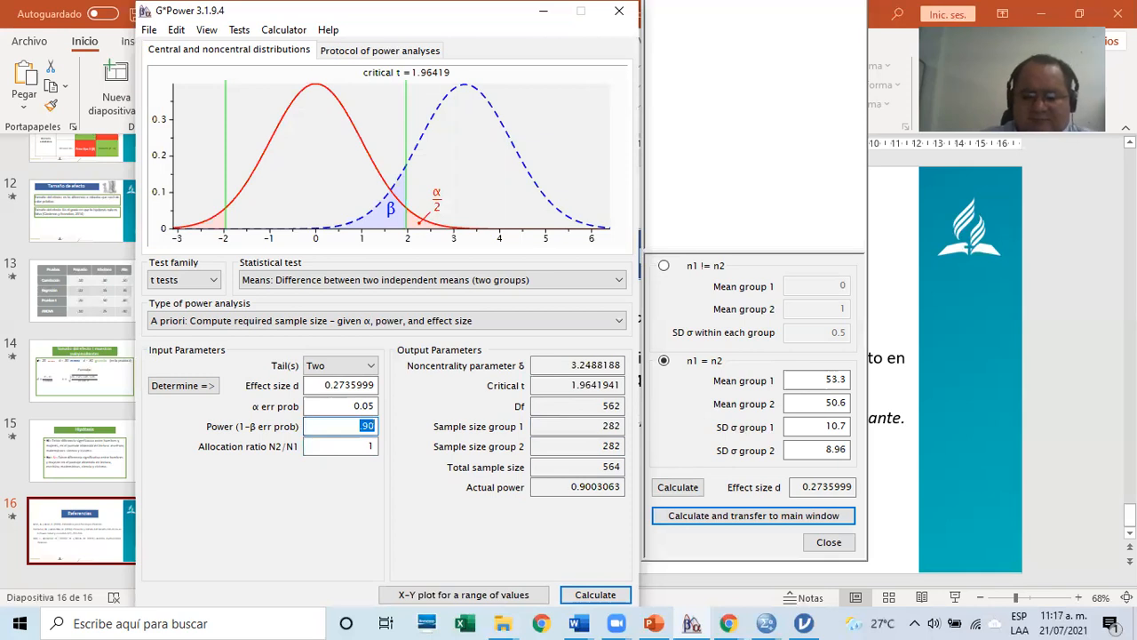
key("BackSpace")
type(".80")
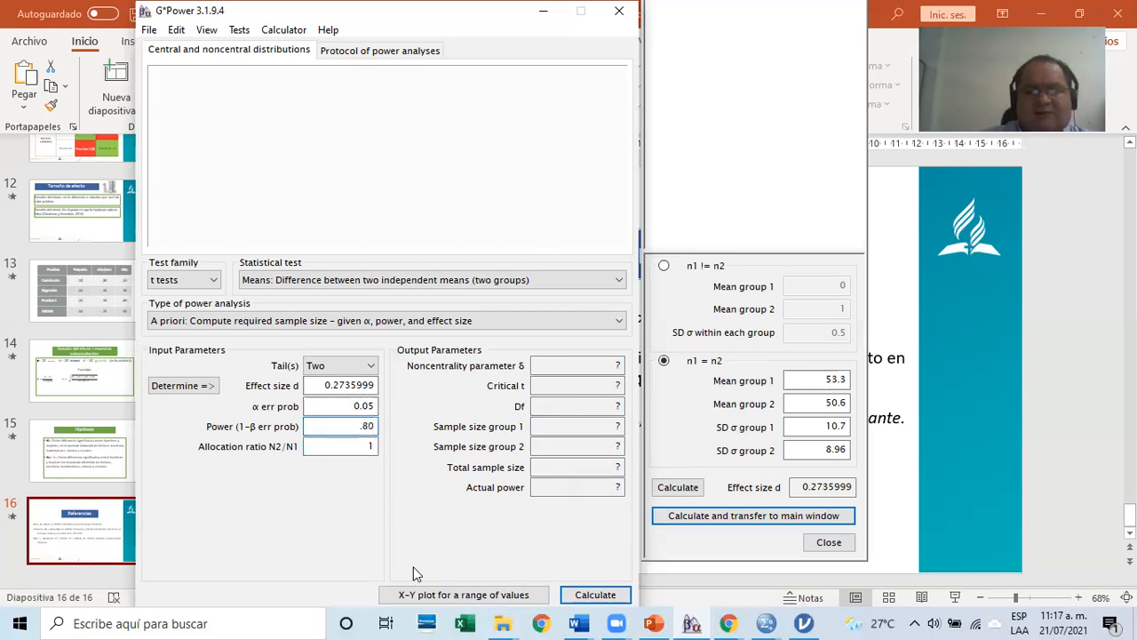
left_click(591, 594)
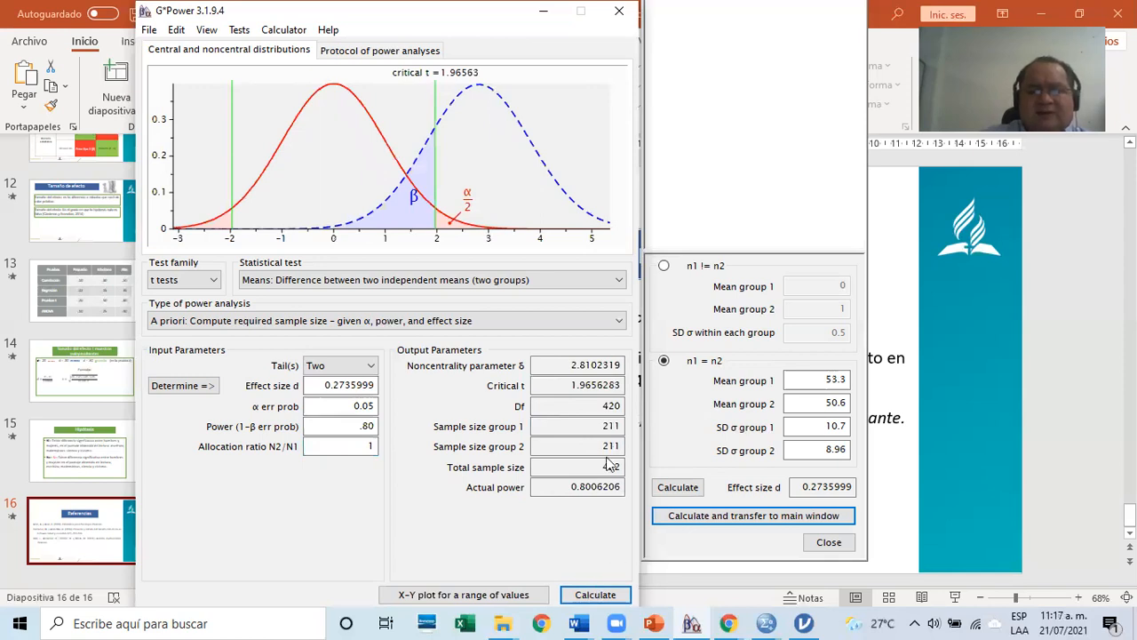
left_click_drag(603, 426, 615, 445)
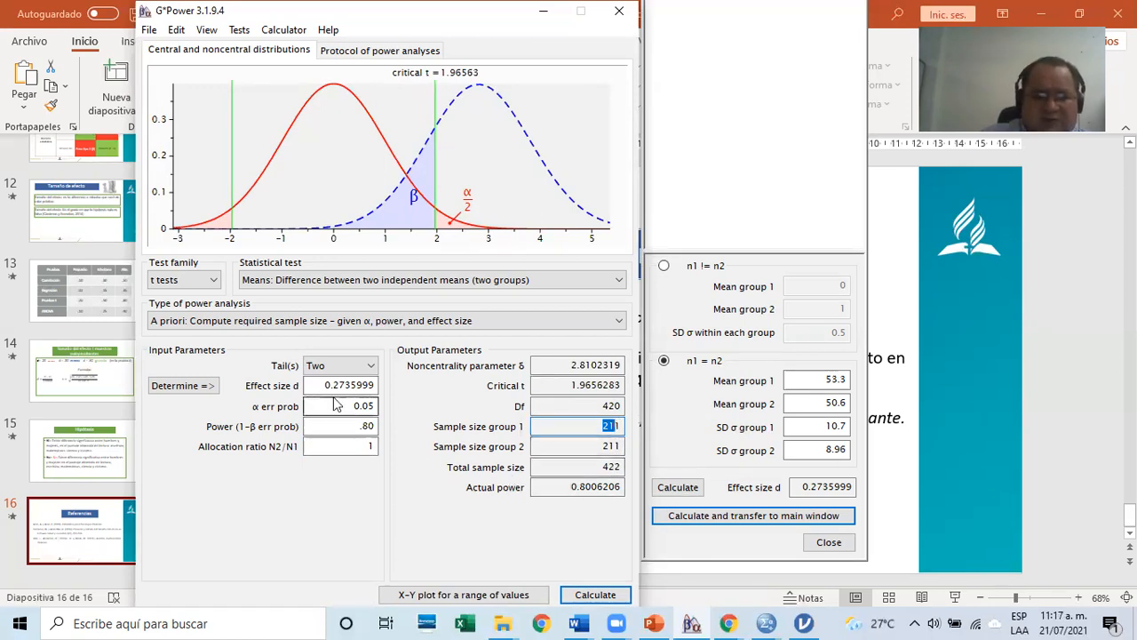
Set effect size d to .5, keeping the power at .80, then recalculate and check the required group sizes.
double_click(378, 389)
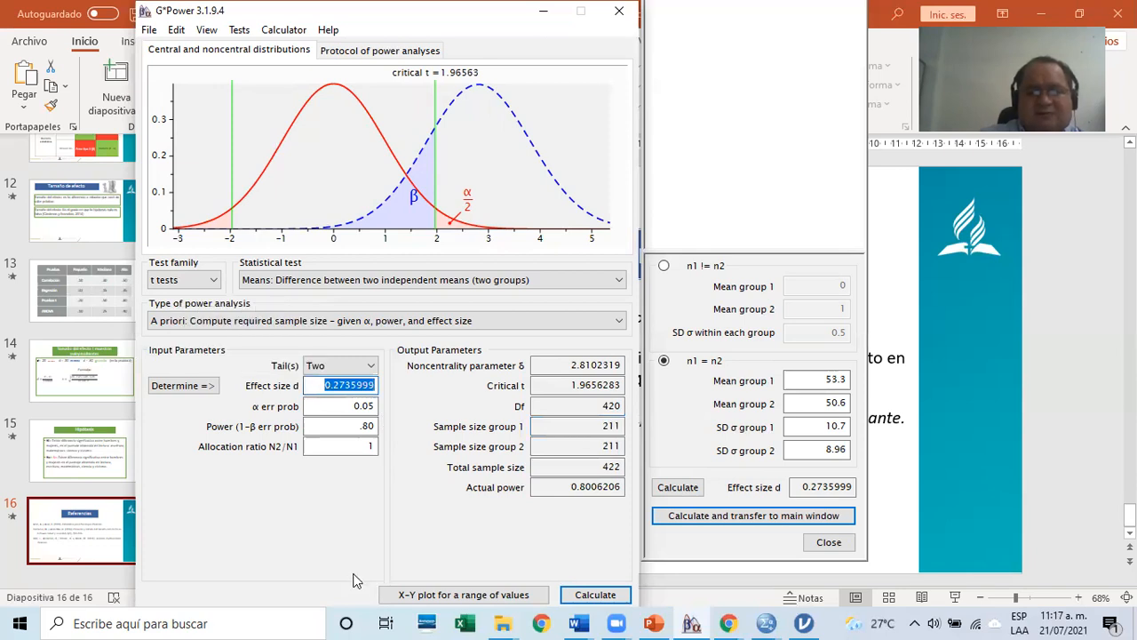
type(".5")
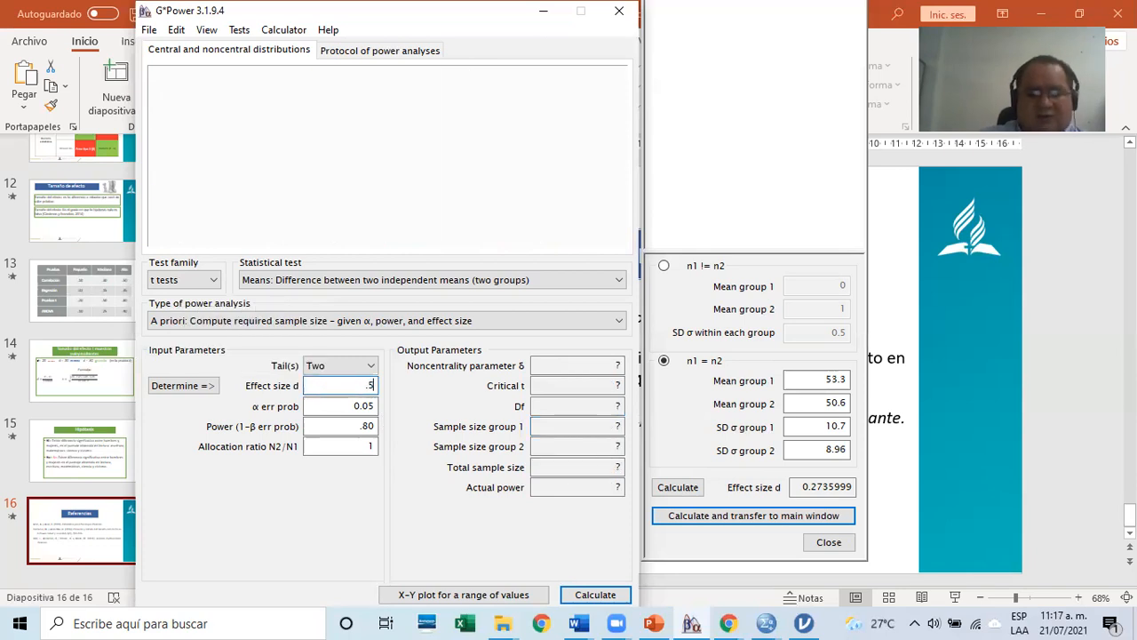
left_click(596, 594)
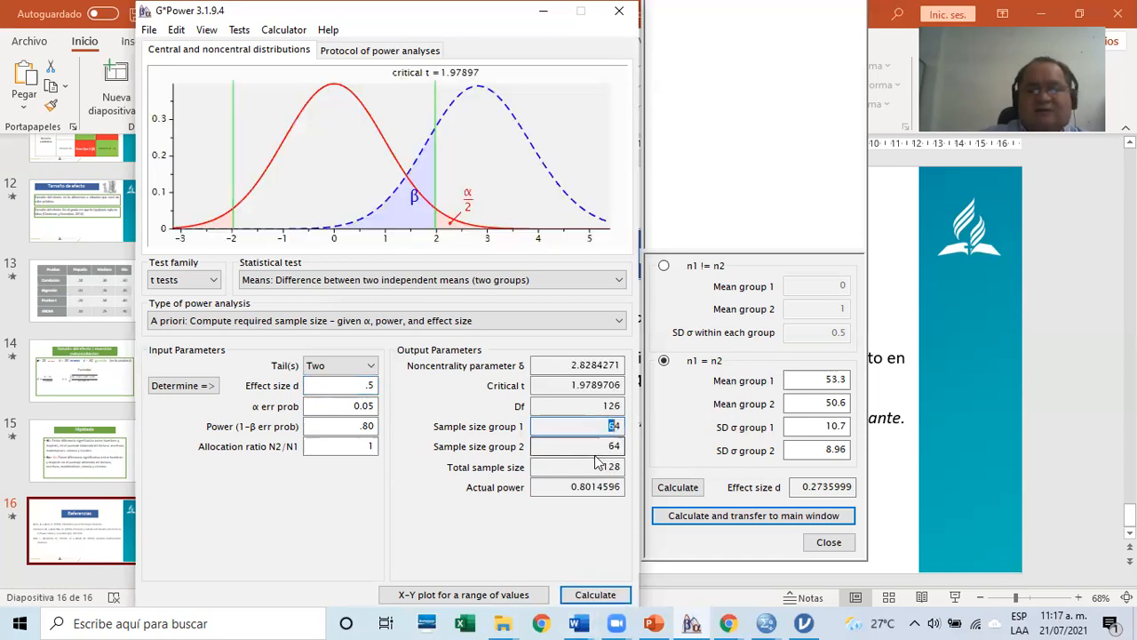
left_click_drag(622, 450, 571, 462)
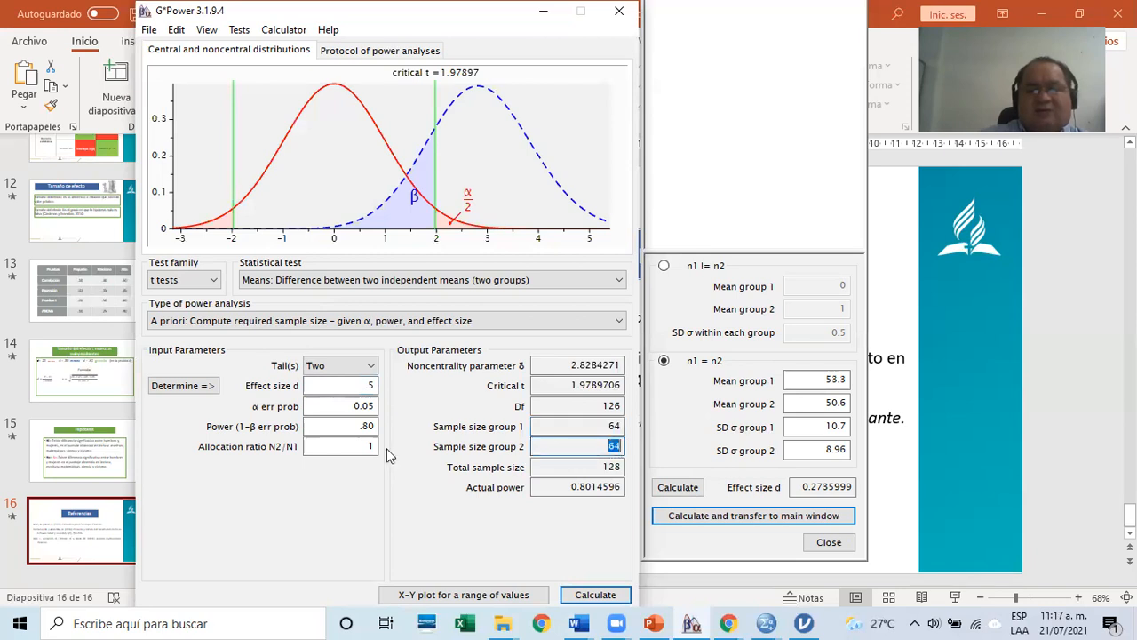
Raise the power to .90 for the effect size of .5, recalculate the required sample sizes, and minimize G*Power.
left_click(358, 425)
double_click(371, 426)
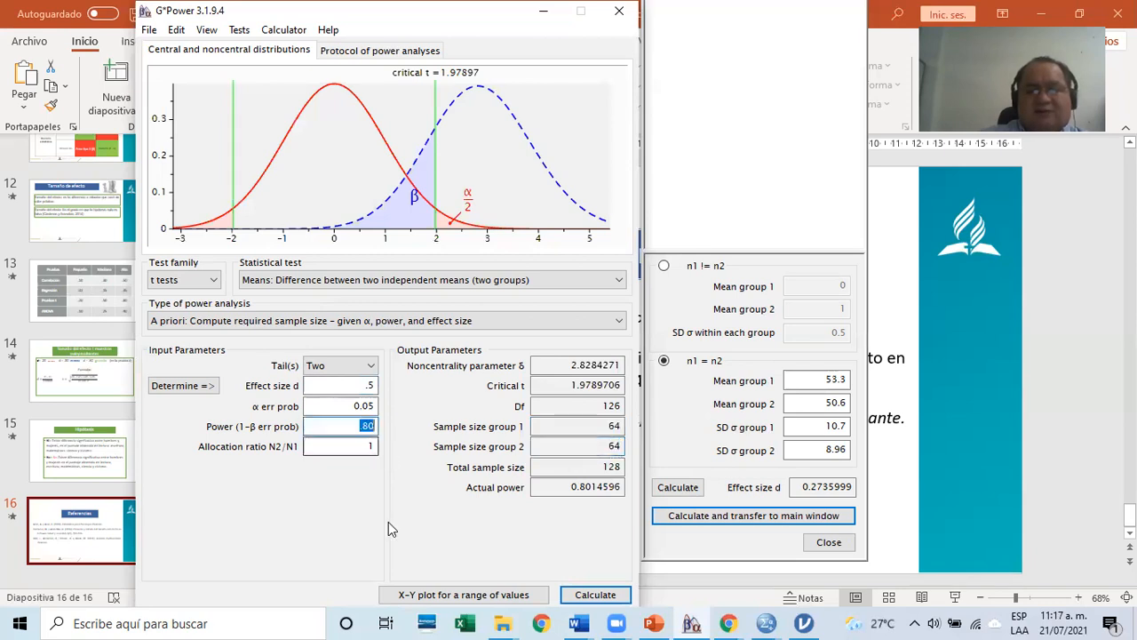
type("90")
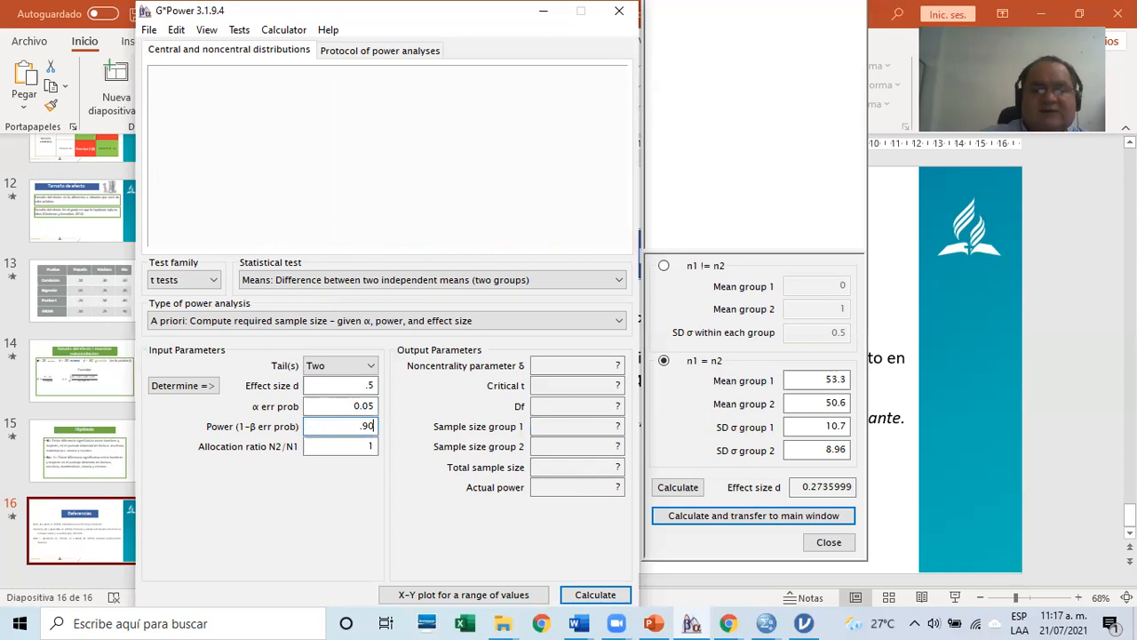
left_click(594, 598)
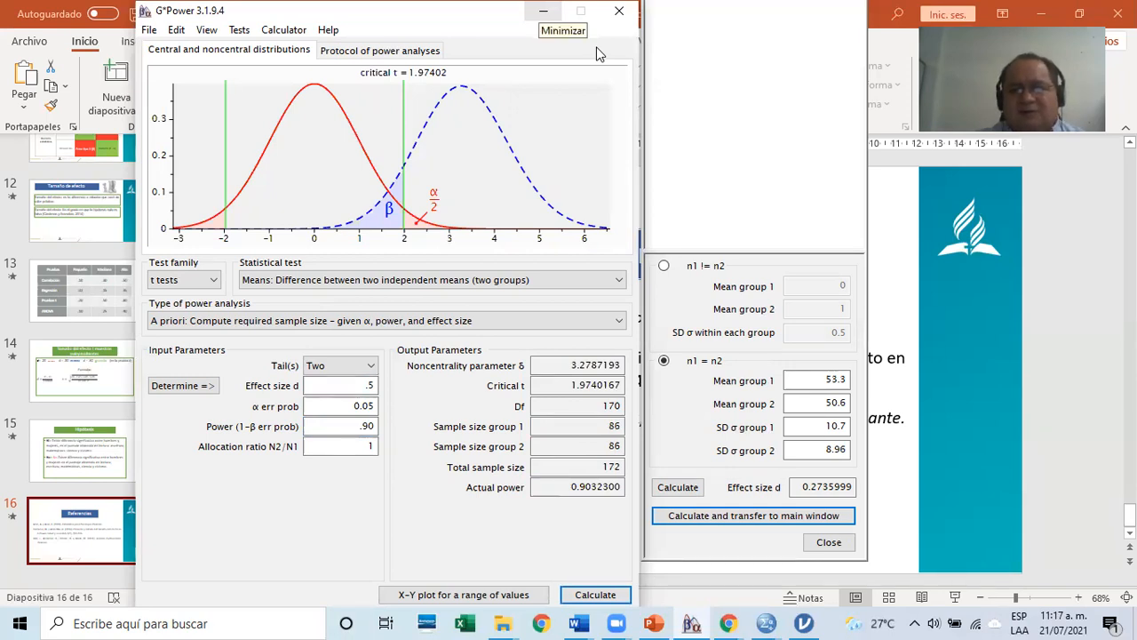
left_click(543, 11)
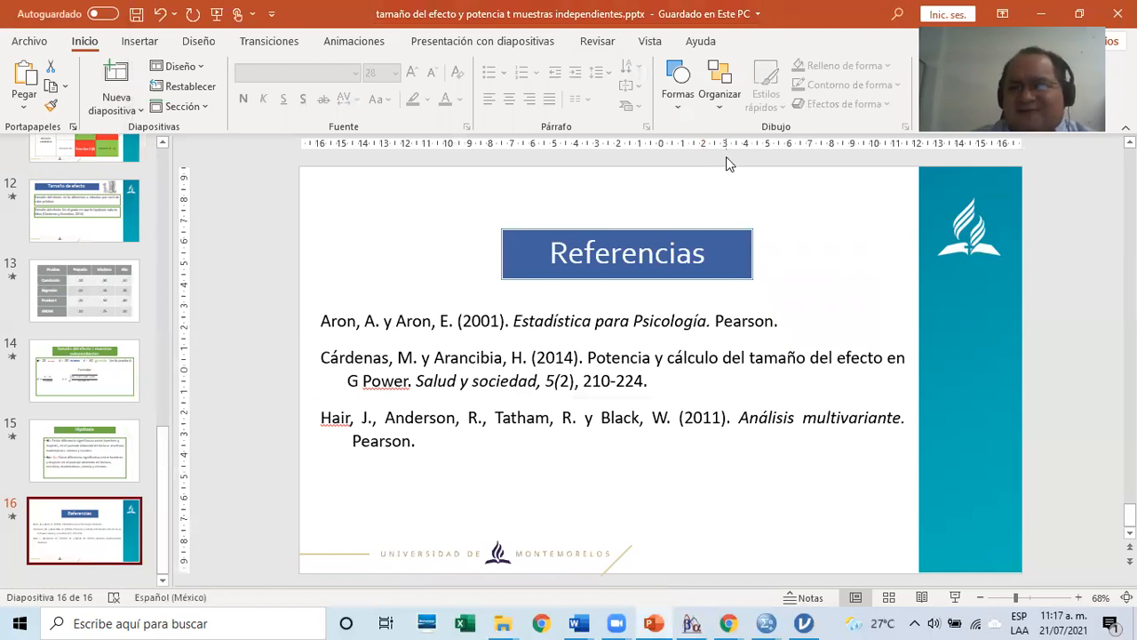